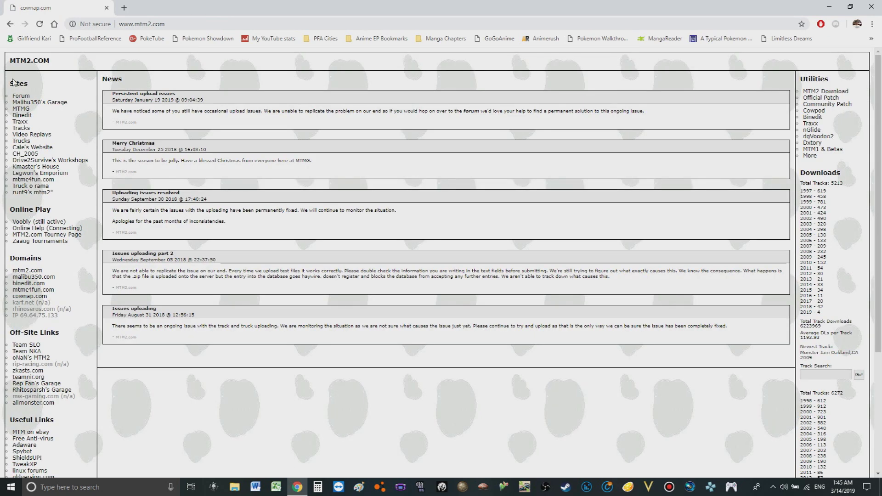
# Visit the Monster Truck Madness Guild site, then return to the mtm2.com home page.
pyautogui.click(25, 102)
pyautogui.click(10, 24)
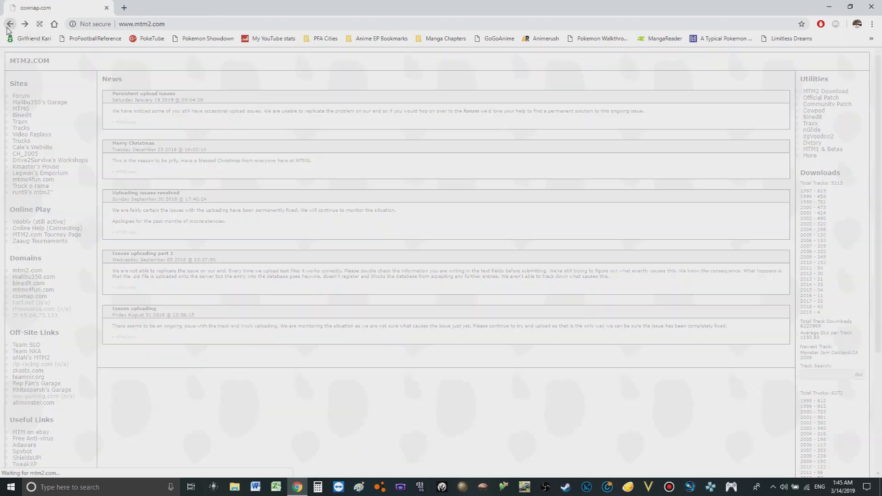
pyautogui.click(20, 109)
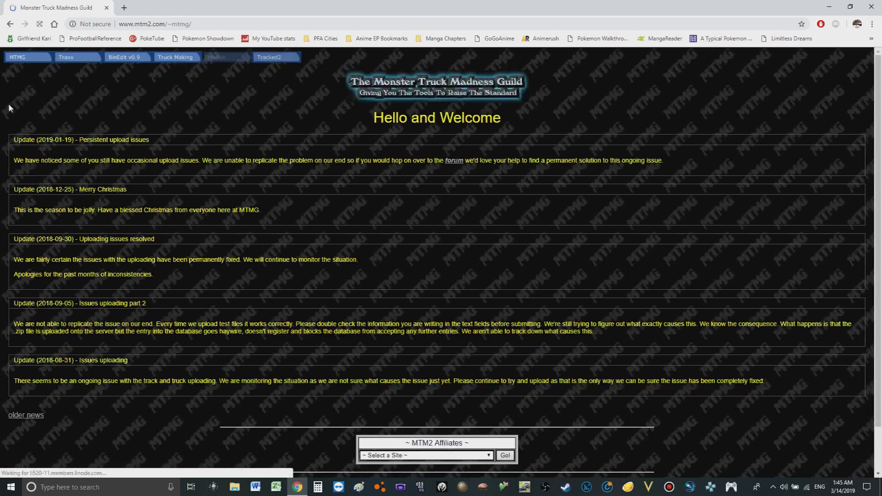
pyautogui.moveTo(25, 63)
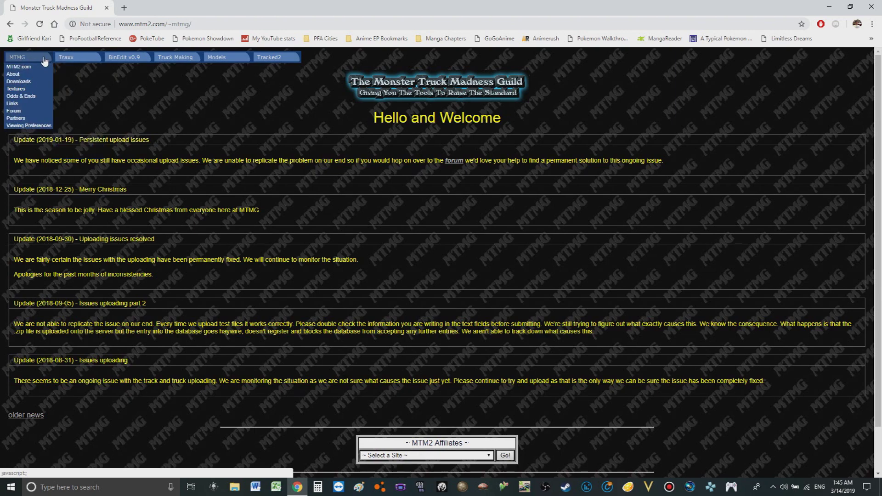
pyautogui.moveTo(38, 77)
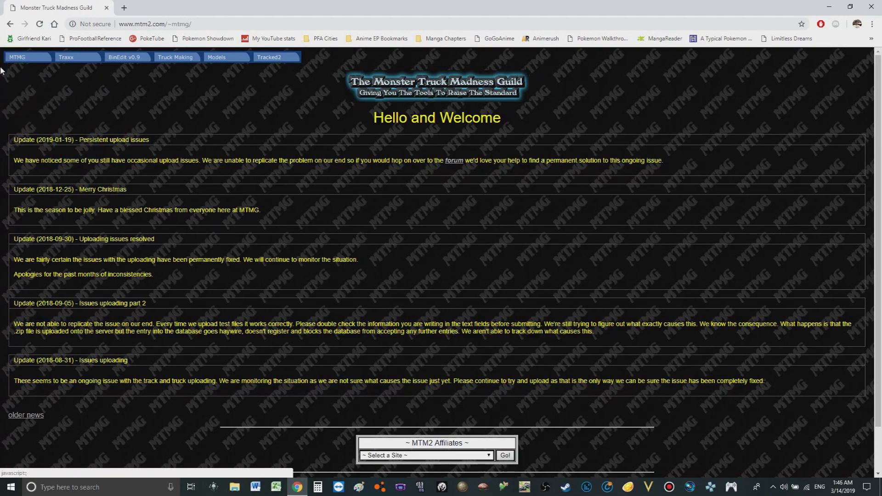
pyautogui.click(10, 24)
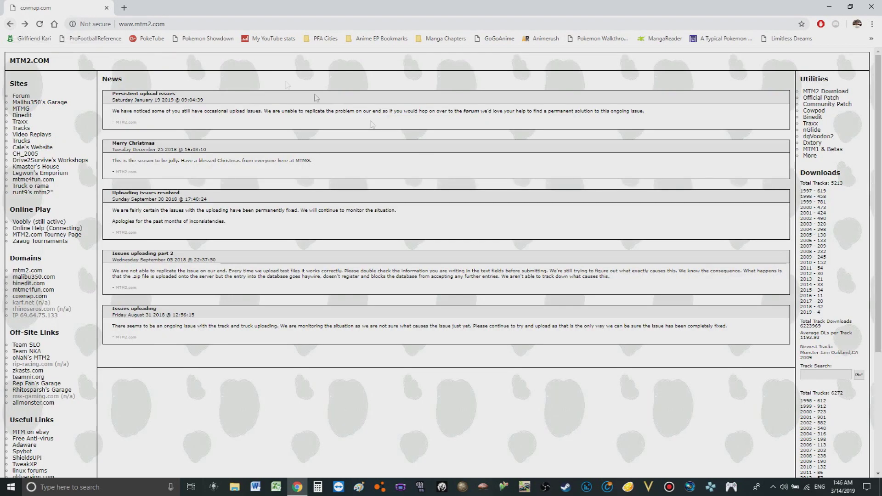
# Open the MTM2 Game Download page, read the install notes, and download MTM2.zip (235 MB).
pyautogui.click(816, 94)
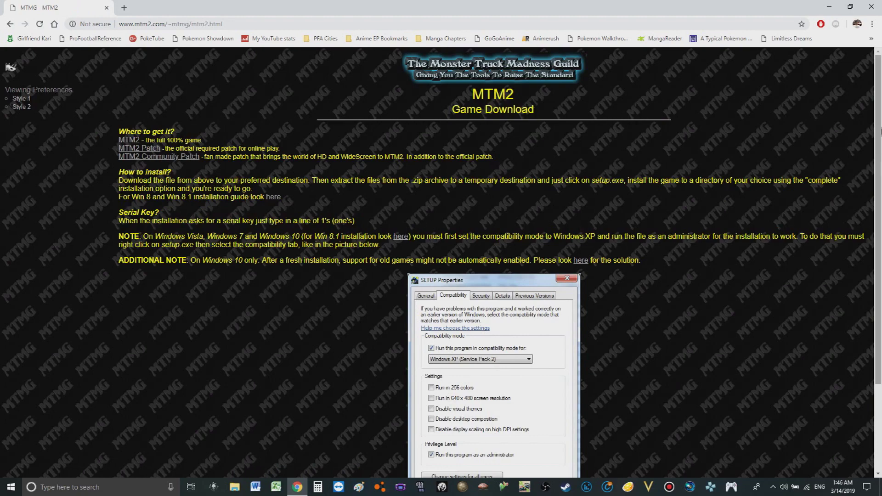
pyautogui.moveTo(878, 165); pyautogui.dragTo(875, 248)
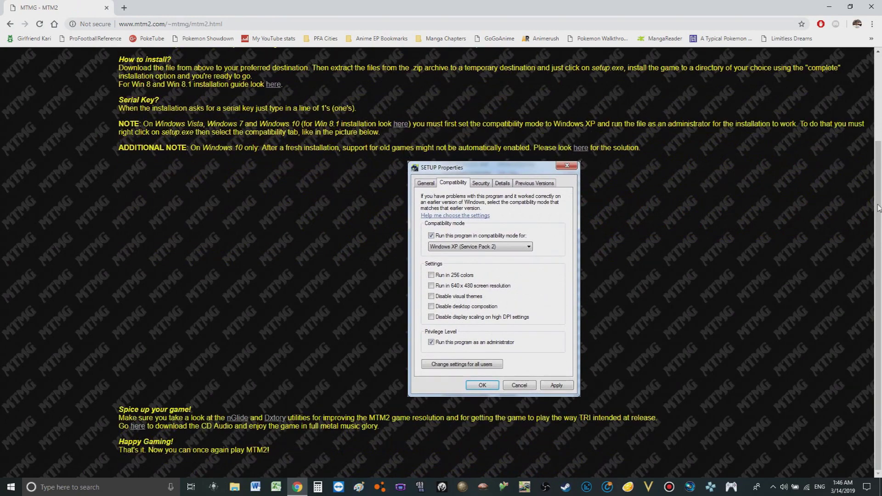
pyautogui.doubleClick(842, 208)
pyautogui.click(812, 252)
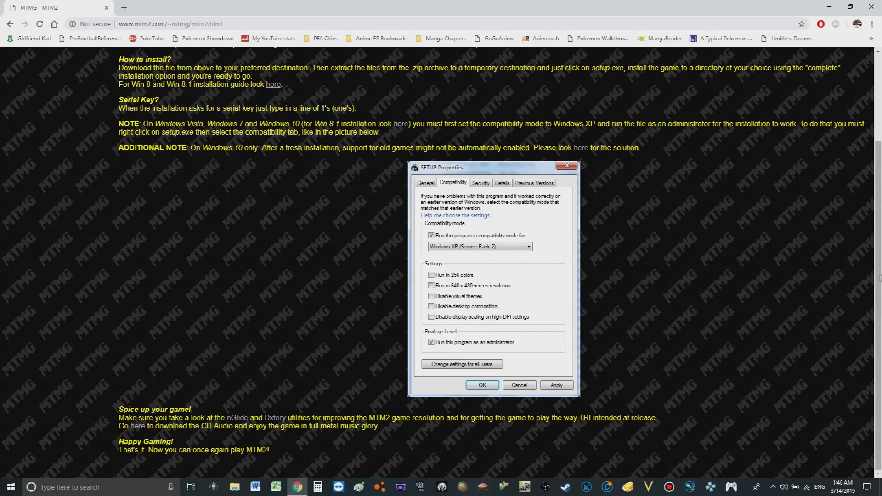
pyautogui.scroll(2, 878, 175)
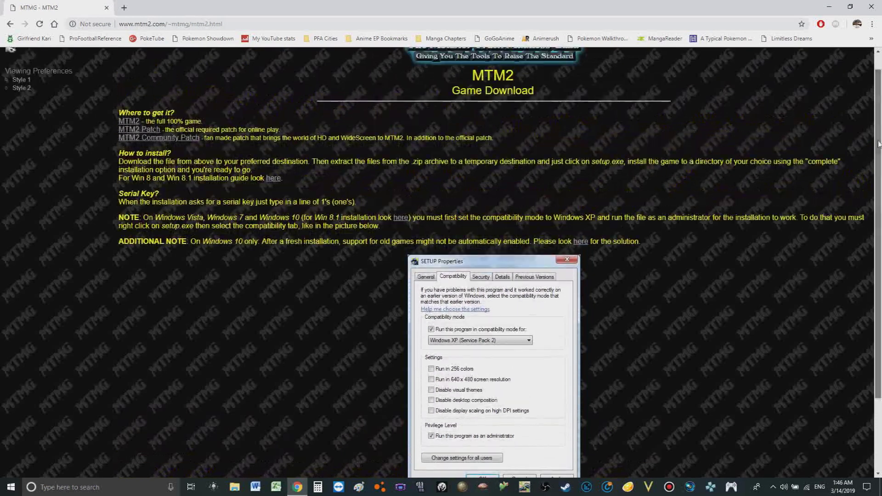
pyautogui.click(128, 122)
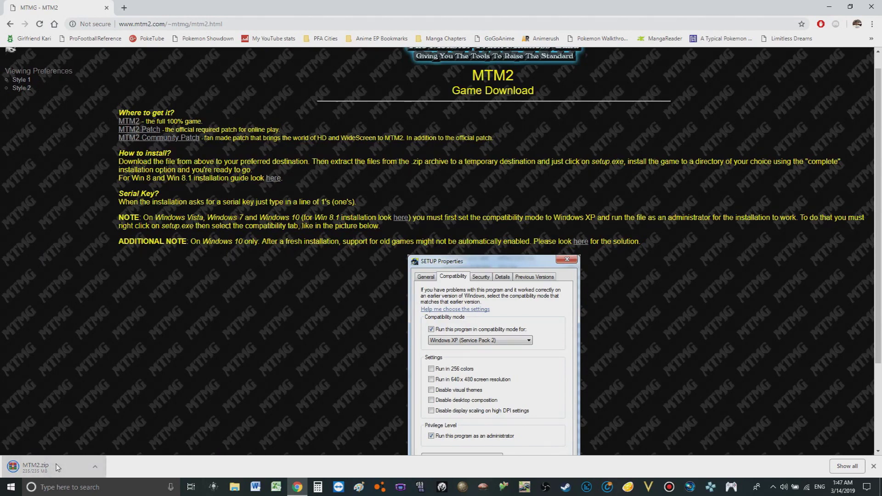
pyautogui.rightClick(57, 467)
# Open MTM2.zip from the Downloads folder in WinRAR.
pyautogui.click(75, 401)
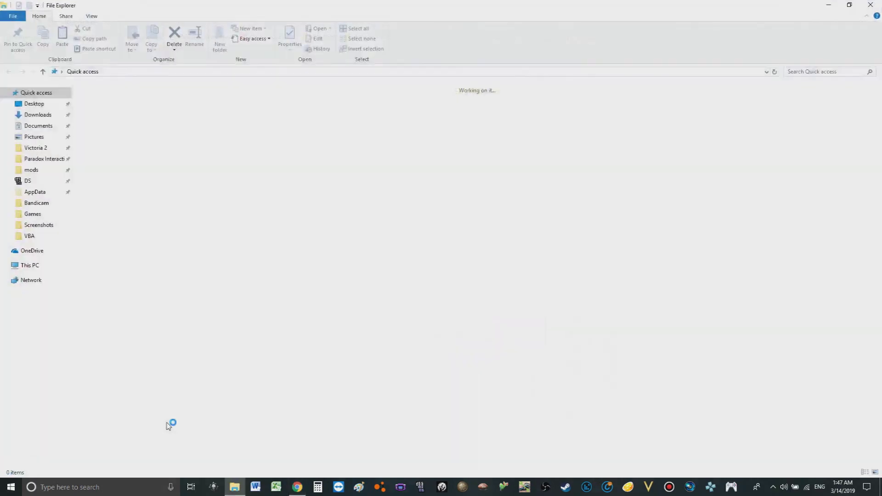
pyautogui.click(33, 116)
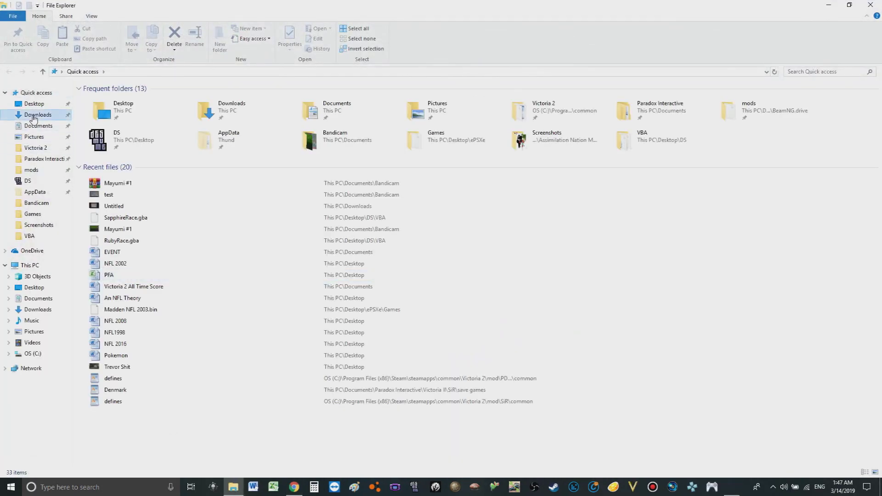
pyautogui.click(97, 139)
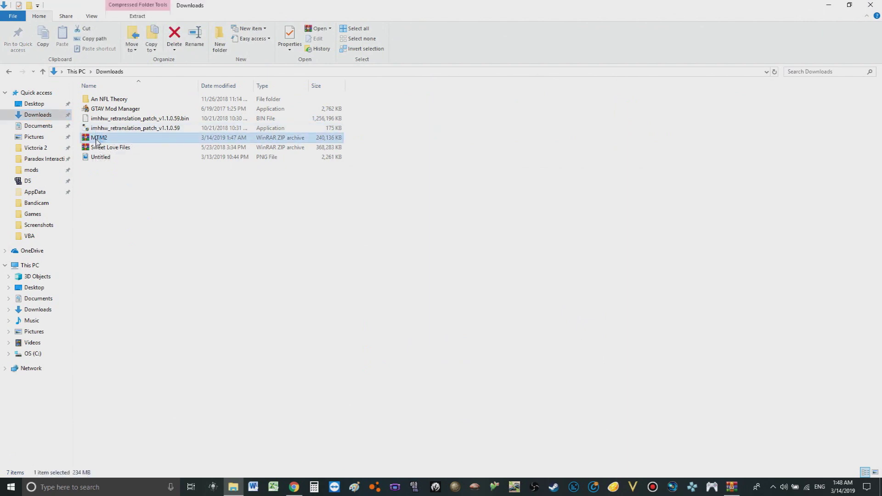
pyautogui.doubleClick(96, 139)
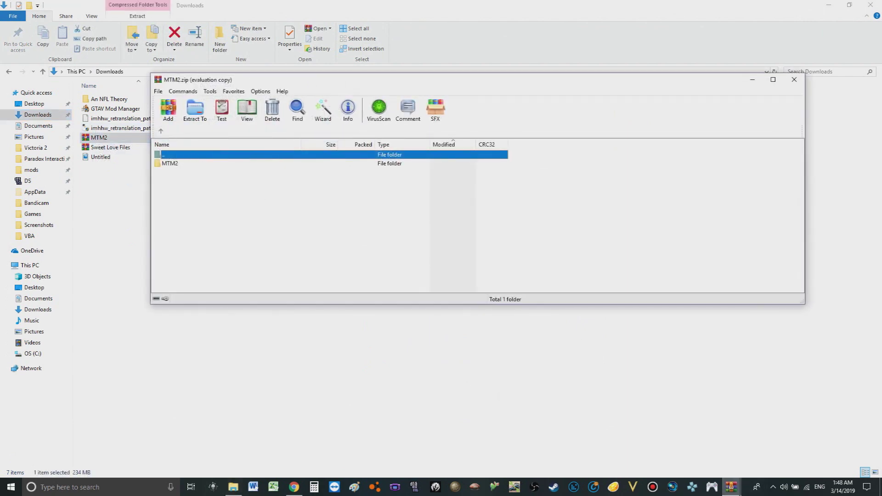
# Extract the archive's MTM2 folder by dragging it into the Explorer Downloads pane.
pyautogui.moveTo(726, 481)
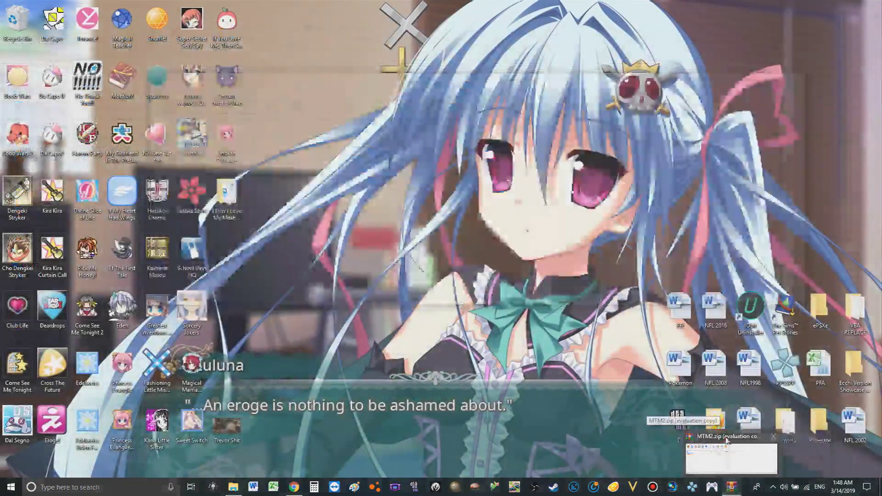
pyautogui.click(824, 436)
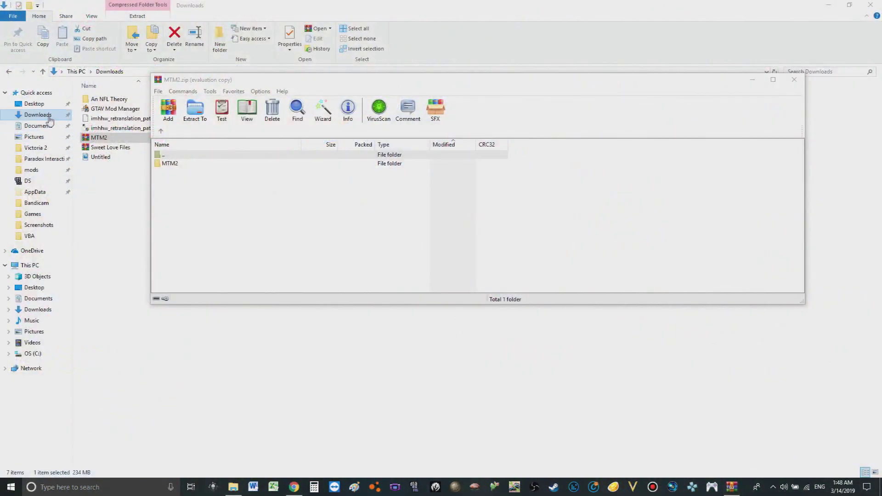
pyautogui.doubleClick(166, 164)
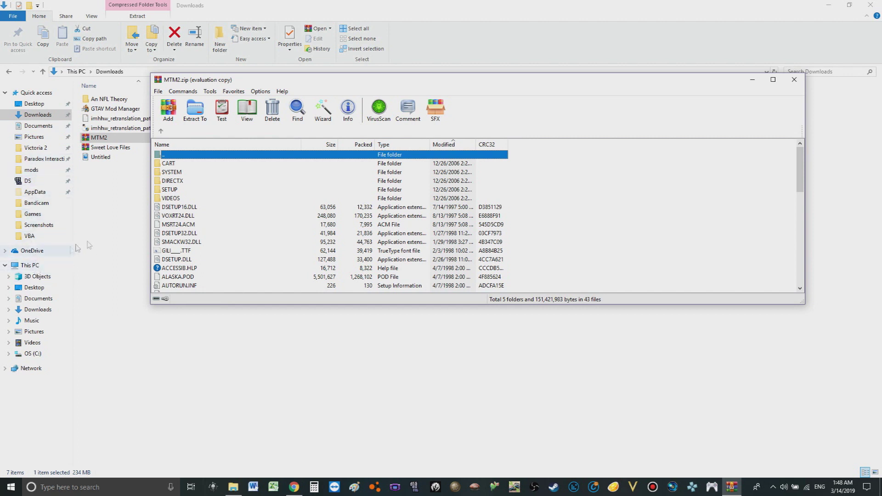
pyautogui.doubleClick(171, 155)
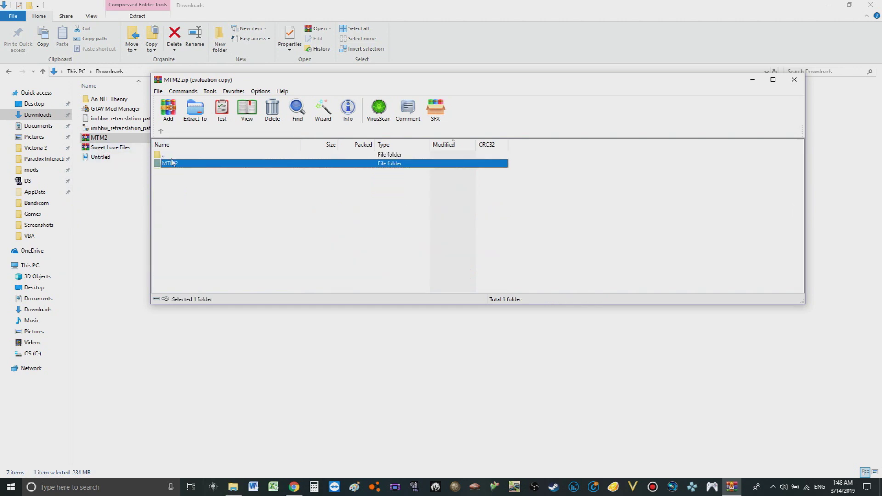
pyautogui.moveTo(172, 162); pyautogui.dragTo(119, 199)
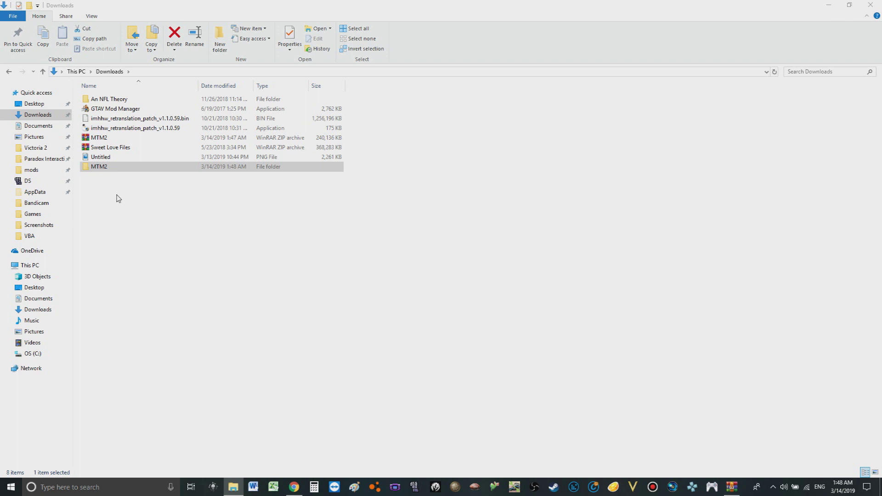
# Open the Properties of SETUP in the extracted MTM2 folder.
pyautogui.doubleClick(107, 169)
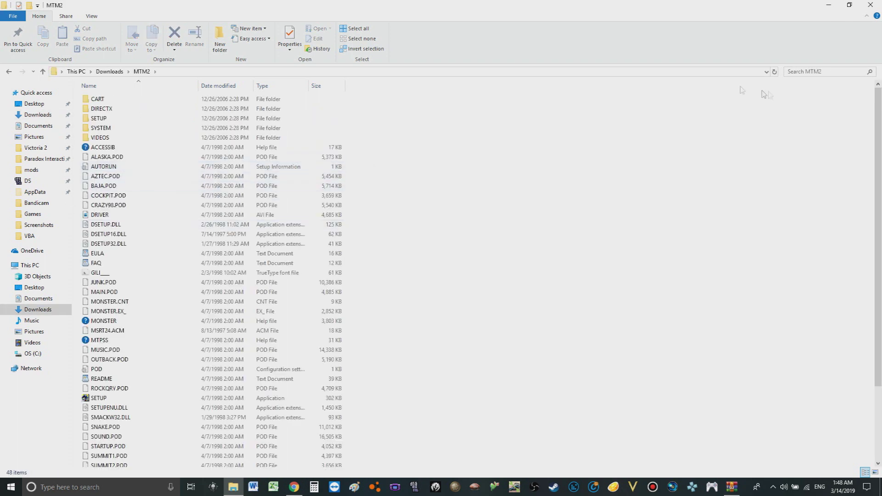
pyautogui.scroll(-3, 877, 101)
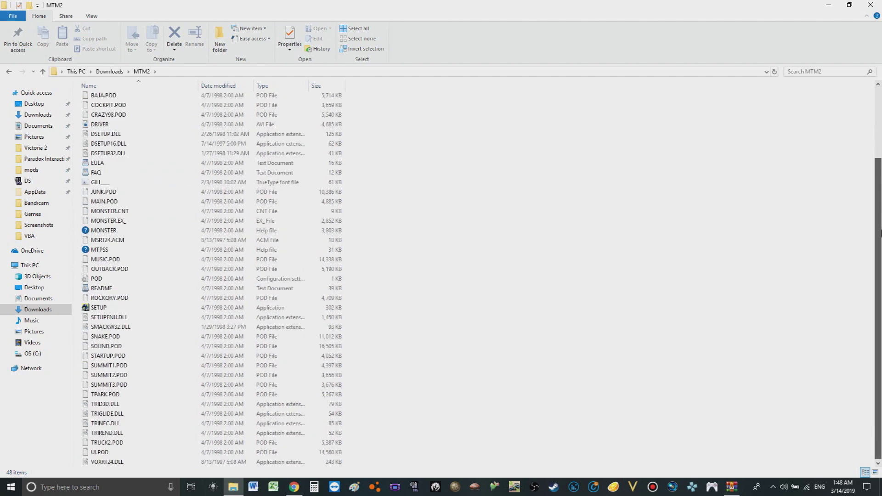
pyautogui.rightClick(109, 312)
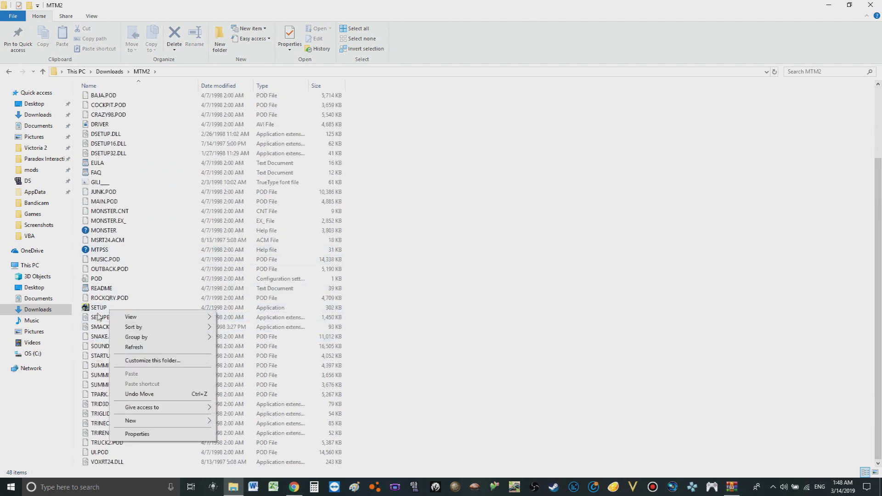
pyautogui.rightClick(96, 311)
pyautogui.click(109, 305)
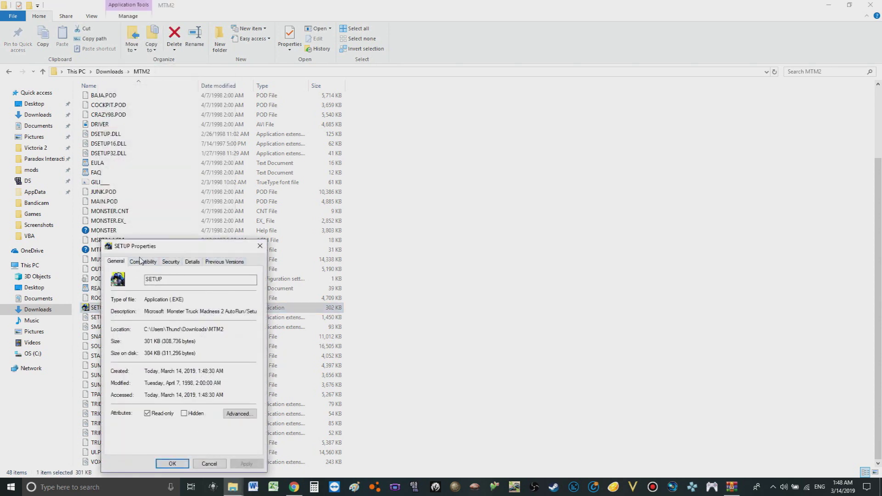
# Set SETUP to Windows XP (Service Pack 3) compatibility mode and apply it.
pyautogui.click(141, 261)
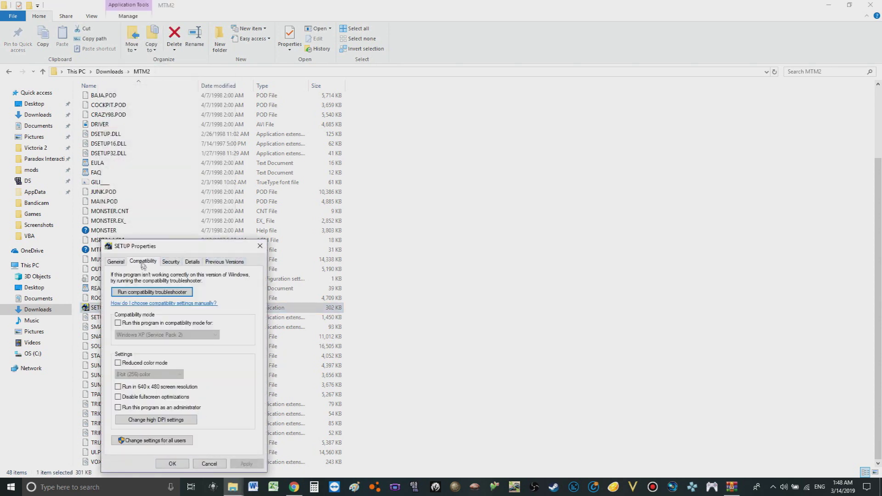
pyautogui.click(118, 323)
pyautogui.click(128, 334)
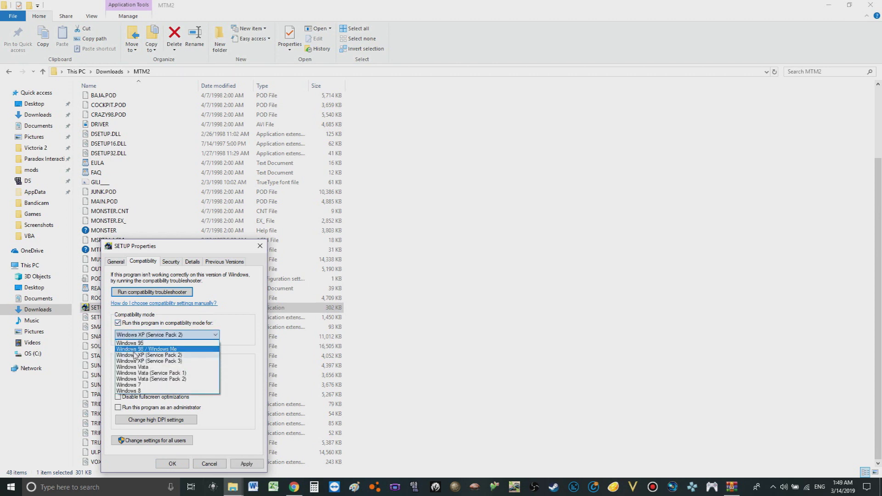
pyautogui.click(137, 361)
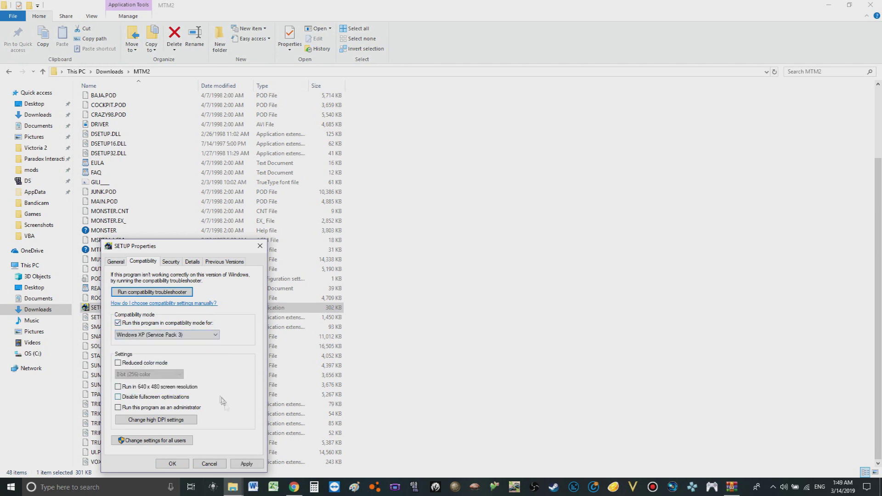
pyautogui.click(241, 464)
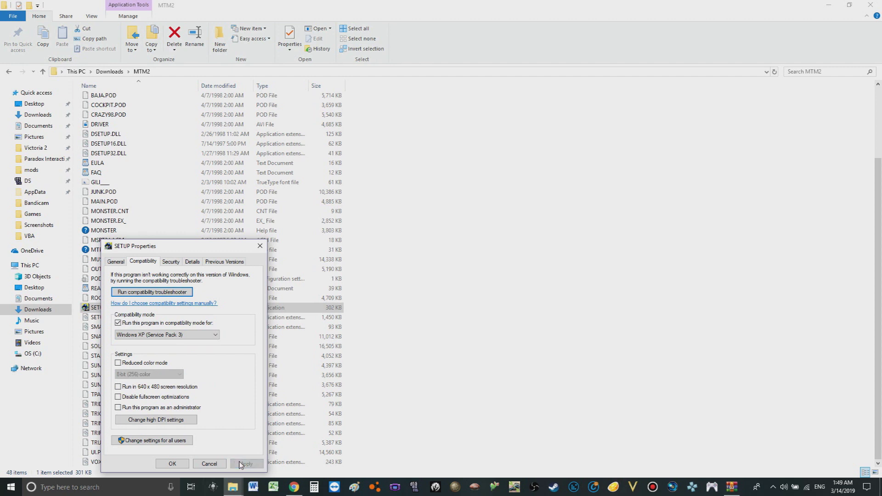
pyautogui.click(189, 464)
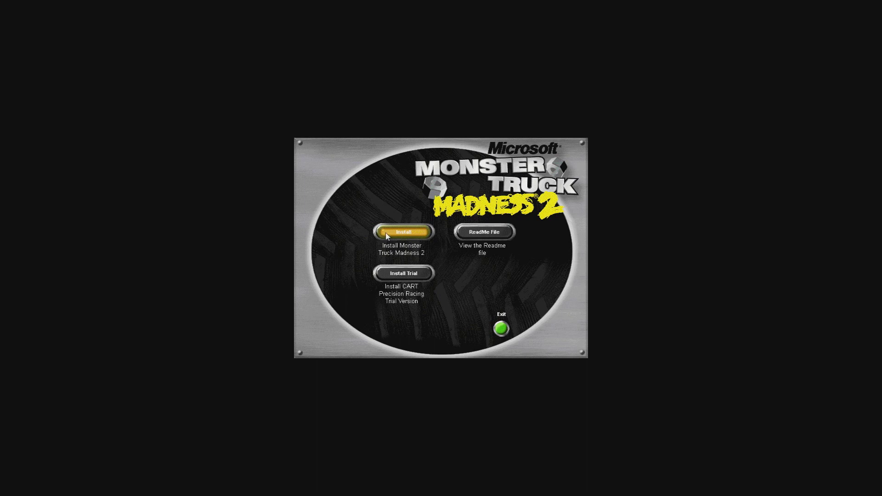
# Start the install, accept the EULA, and create the default Monster Truck Madness 2 folder.
pyautogui.click(386, 235)
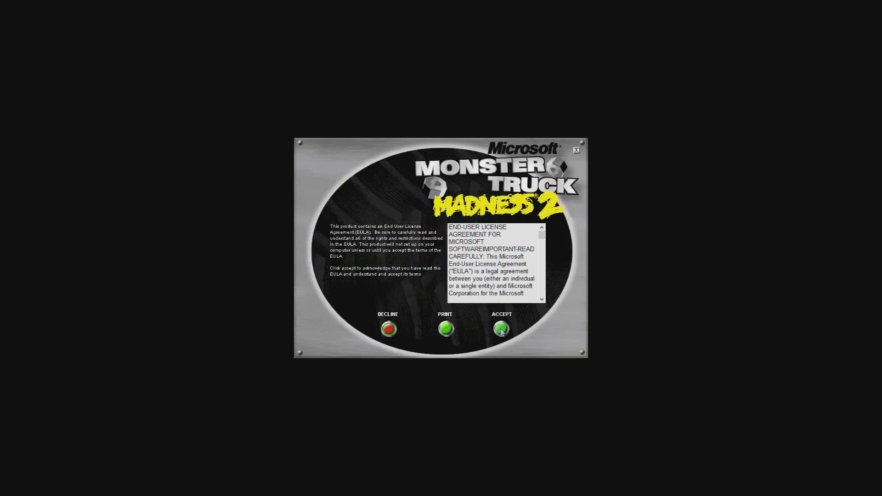
pyautogui.click(501, 329)
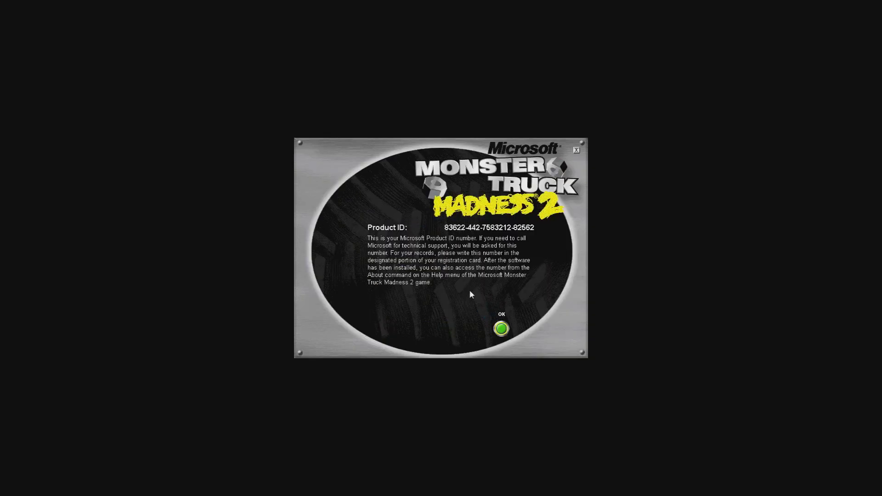
pyautogui.click(502, 329)
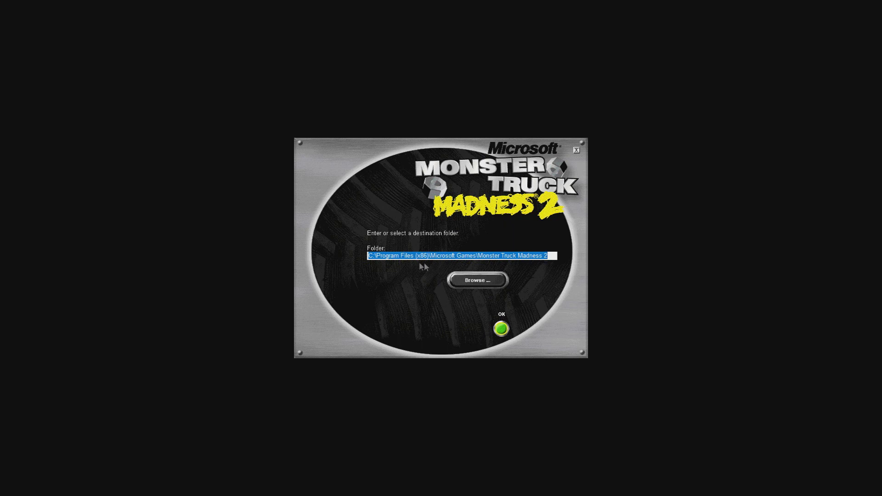
pyautogui.click(502, 328)
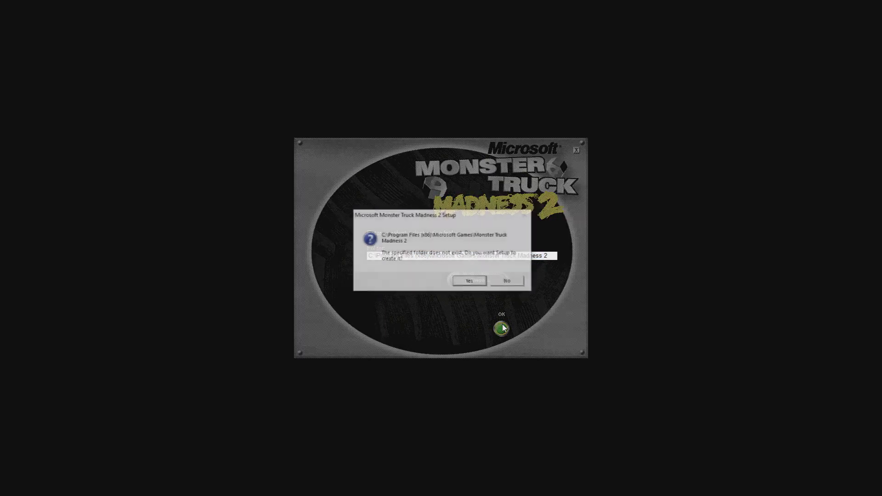
pyautogui.click(459, 280)
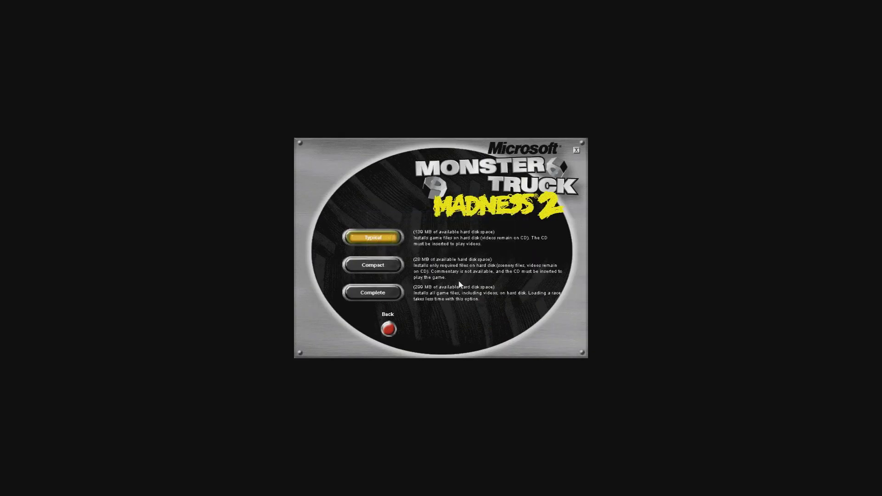
# Choose a Complete installation without a desktop icon, then launch the game.
pyautogui.click(375, 293)
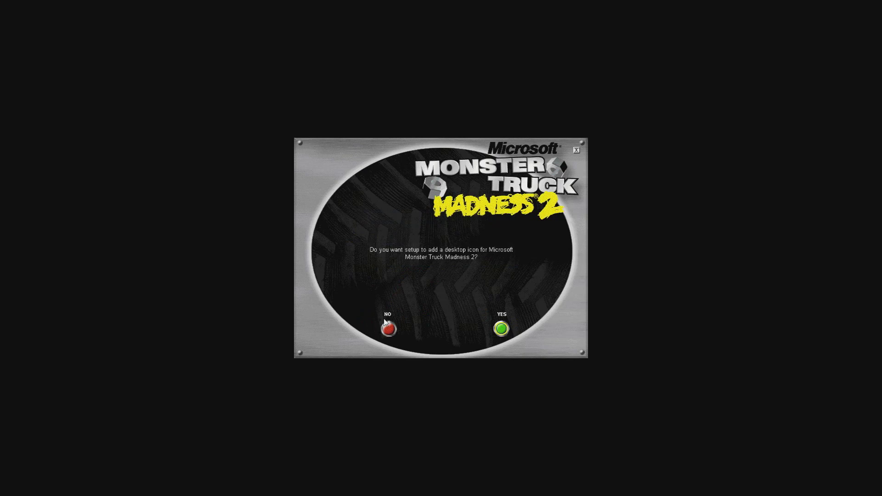
pyautogui.click(387, 326)
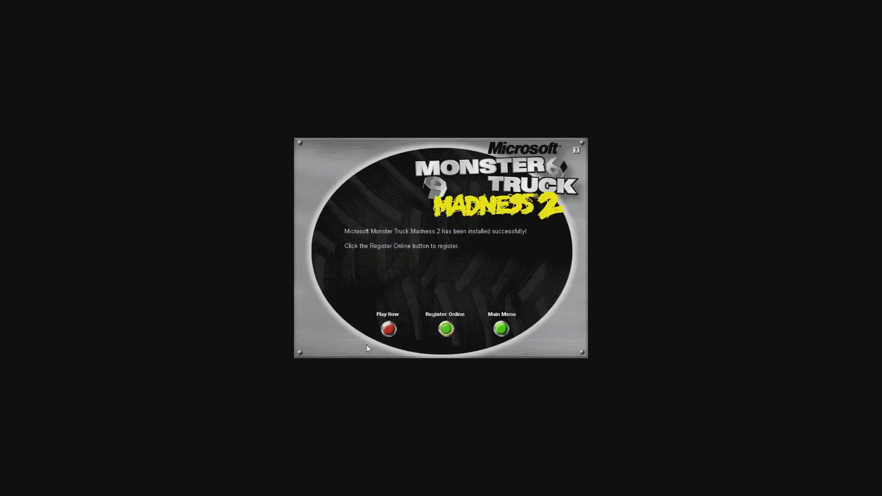
pyautogui.click(390, 332)
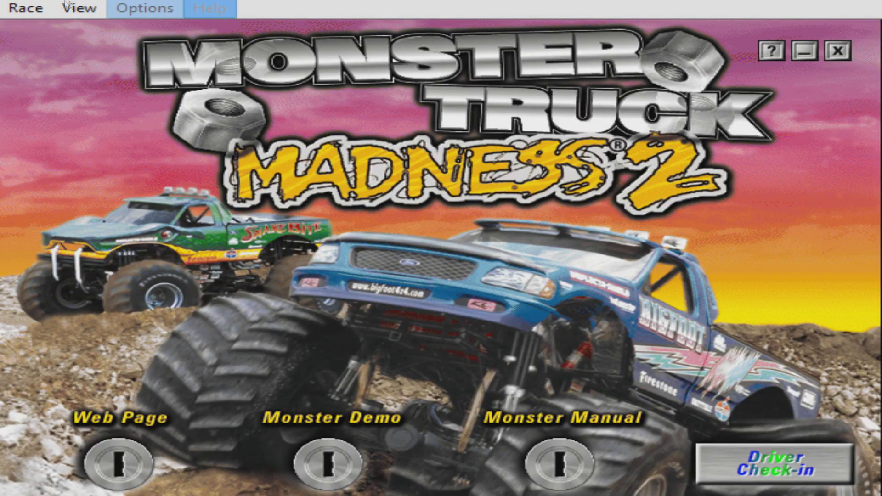
# In the Sound options, check Mute, uncheck Play CD Tracks, and confirm with Ok.
pyautogui.press('Down')
pyautogui.press('Down')
pyautogui.press('Down')
pyautogui.press('Return')
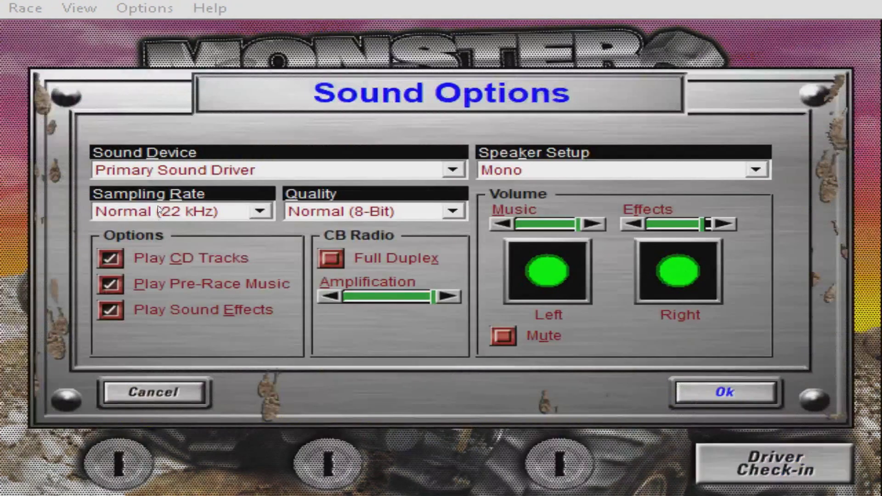
pyautogui.hotkey('alt', 'u')
pyautogui.hotkey('alt', 'p')
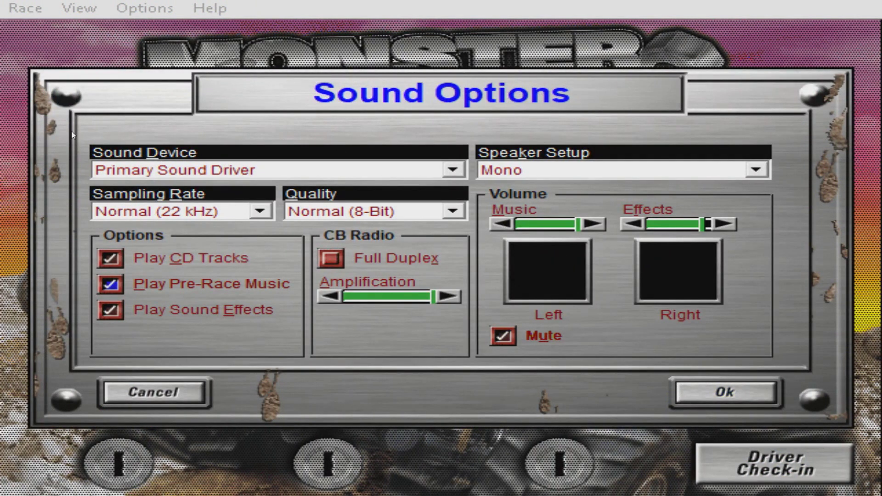
pyautogui.hotkey('alt', 'c')
pyautogui.hotkey('alt', 'e')
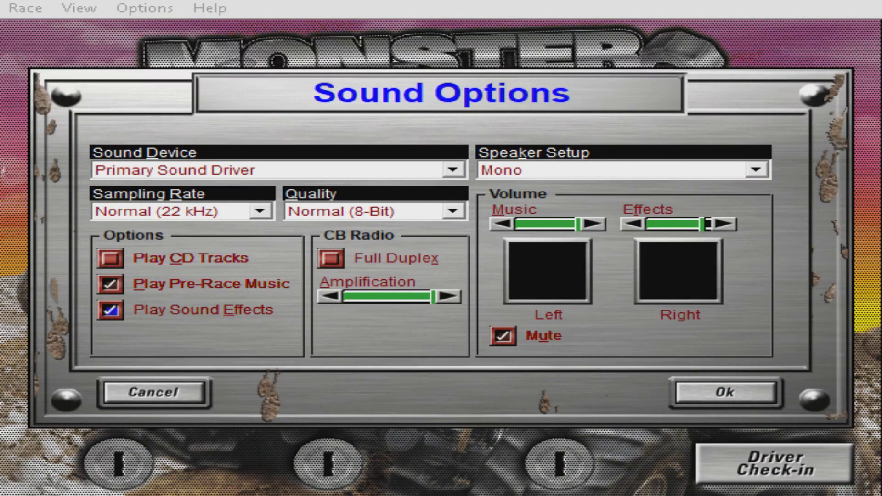
pyautogui.press('Return')
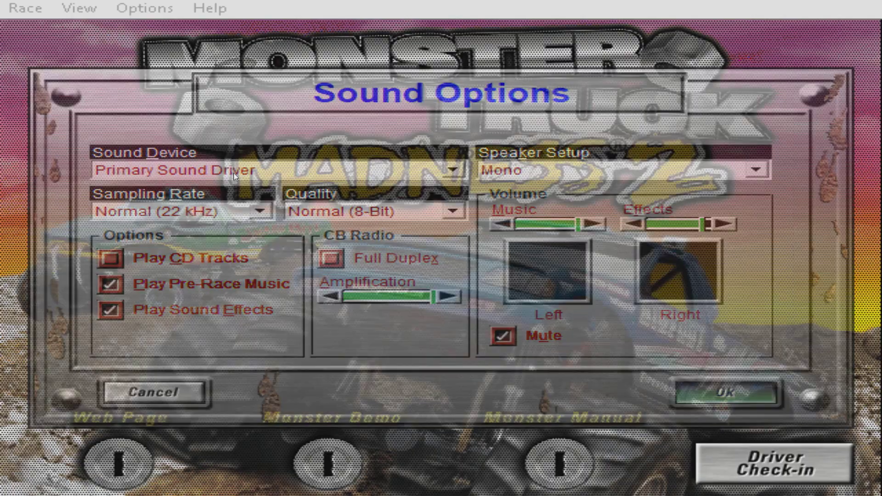
pyautogui.hotkey('alt', 'o')
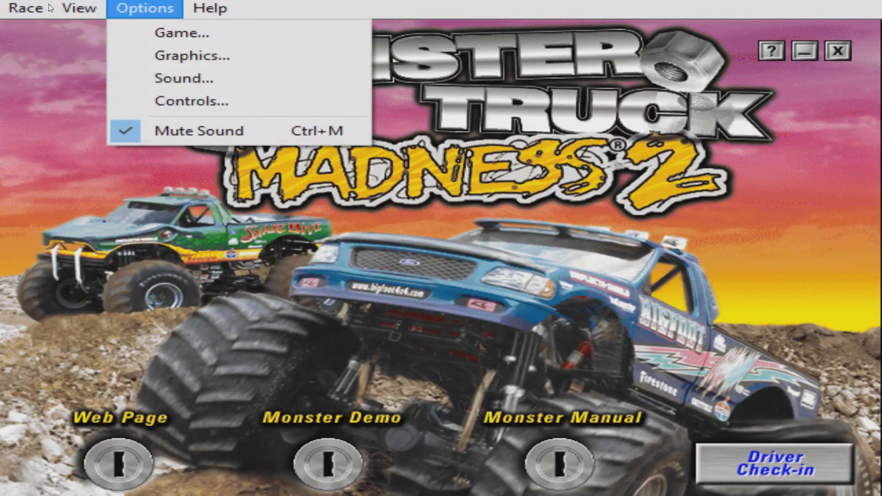
# In Game options, disable intro and clip scenes, skip the start screen, set 0 opponents, mute commentary.
pyautogui.press('Return')
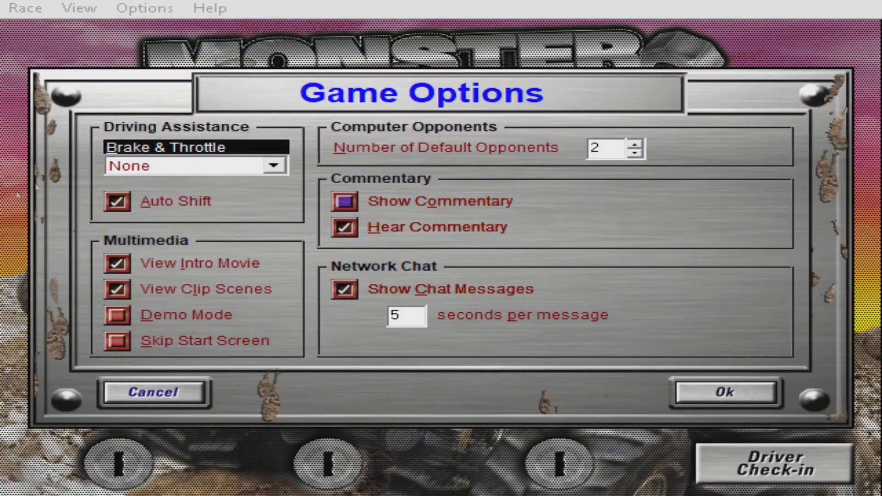
pyautogui.press('space')
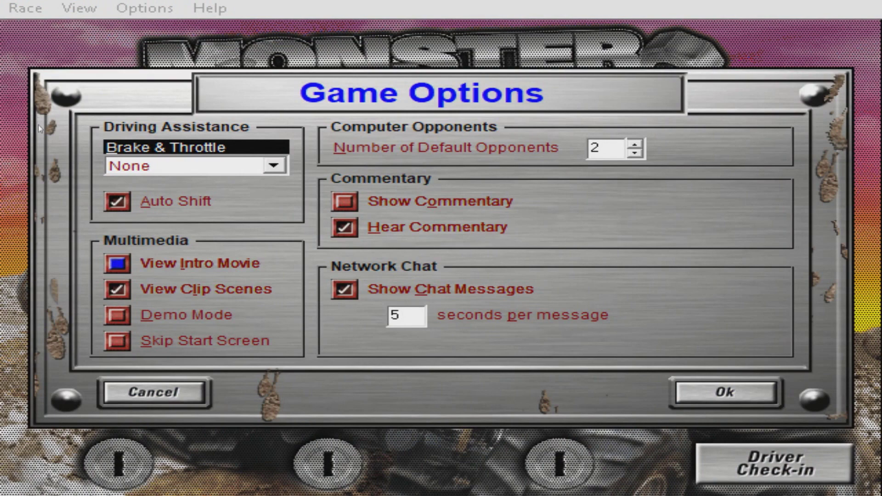
pyautogui.press('Down')
pyautogui.press('space')
pyautogui.press('Down')
pyautogui.press('Down')
pyautogui.press('space')
pyautogui.press('Tab')
pyautogui.press('Tab')
pyautogui.press('Tab')
pyautogui.press('Tab')
pyautogui.press('Tab')
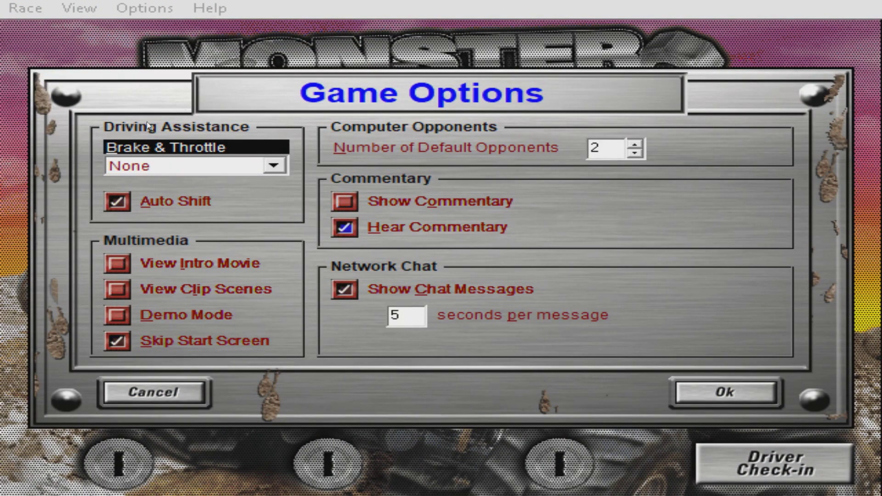
pyautogui.hotkey('shift', 'Tab')
pyautogui.hotkey('shift', 'Tab')
pyautogui.press('Down')
pyautogui.press('Down')
pyautogui.press('Tab')
pyautogui.press('Tab')
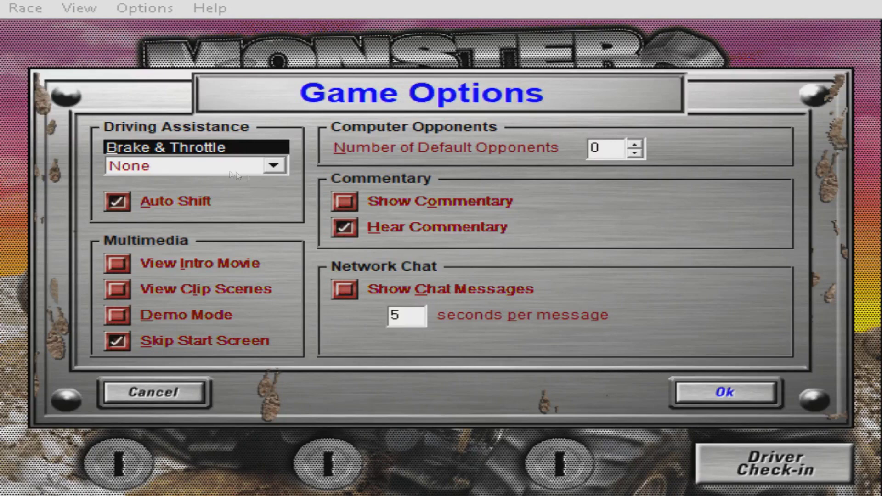
pyautogui.hotkey('shift', 'Tab')
pyautogui.press('space')
pyautogui.press('Return')
# Turn off Automatic Full Screen in the Graphics options, then quit the game.
pyautogui.hotkey('alt', 'o')
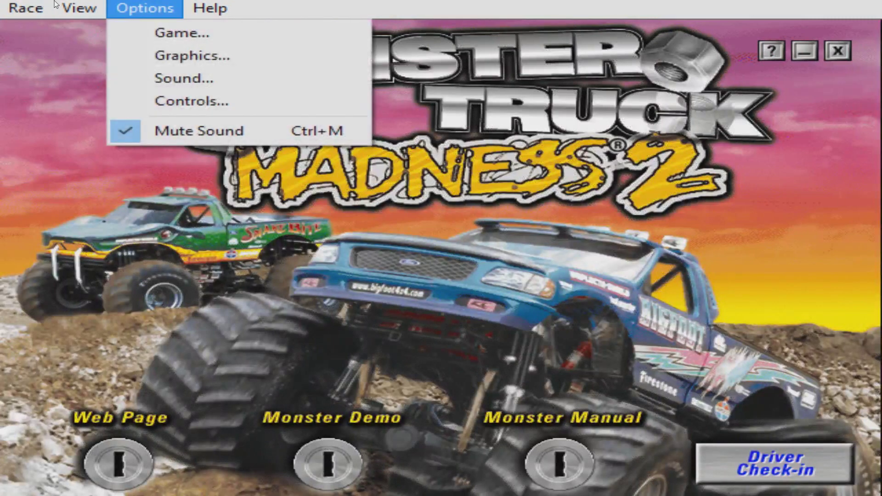
pyautogui.press('Down')
pyautogui.press('Down')
pyautogui.press('Return')
pyautogui.press('Tab')
pyautogui.hotkey('shift', 'Tab')
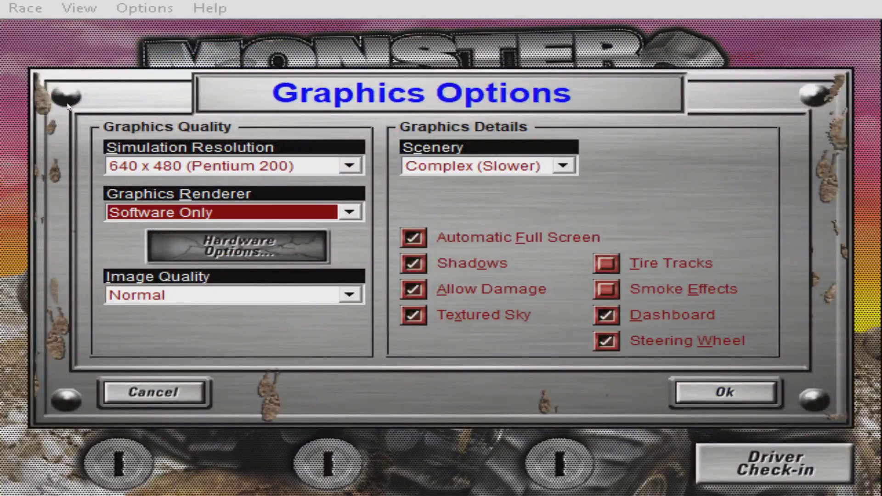
pyautogui.press('Tab')
pyautogui.press('Tab')
pyautogui.press('Tab')
pyautogui.press('Tab')
pyautogui.press('Tab')
pyautogui.press('Tab')
pyautogui.press('Tab')
pyautogui.press('Tab')
pyautogui.press('Tab')
pyautogui.press('Tab')
pyautogui.hotkey('shift', 'Tab')
pyautogui.hotkey('shift', 'Tab')
pyautogui.hotkey('shift', 'Tab')
pyautogui.hotkey('shift', 'Tab')
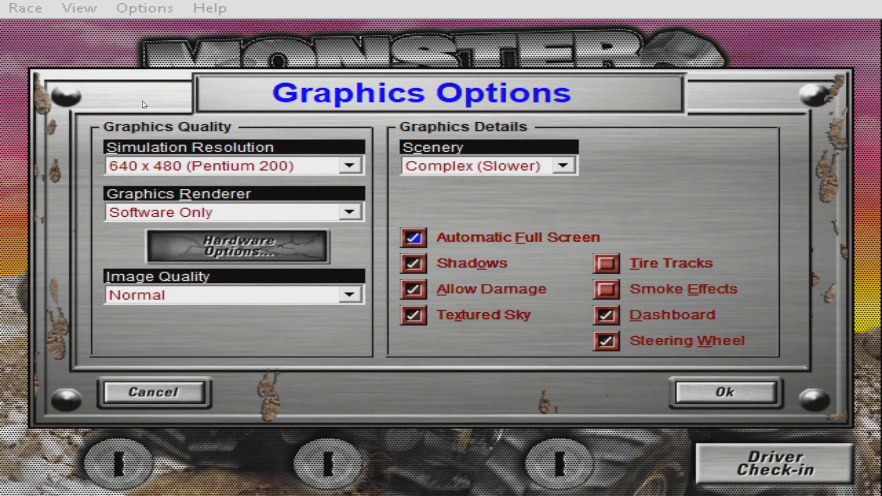
pyautogui.press('space')
pyautogui.press('Tab')
pyautogui.press('Tab')
pyautogui.press('Return')
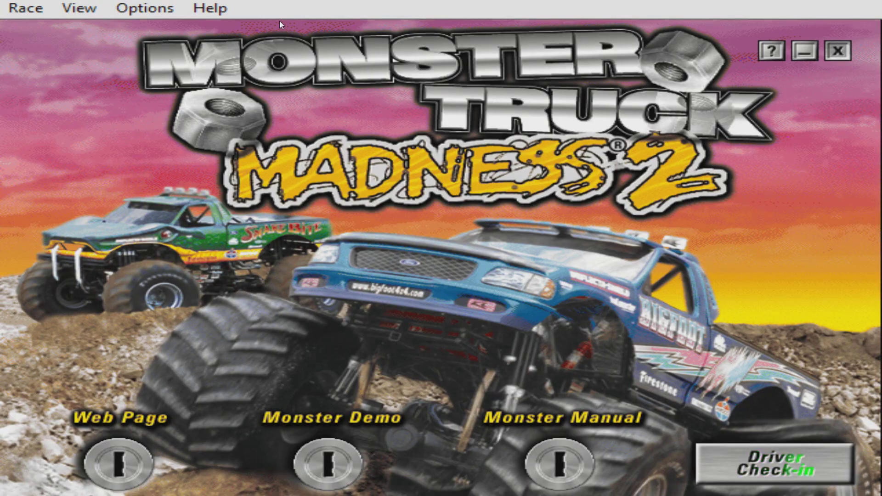
pyautogui.hotkey('alt', 'F4')
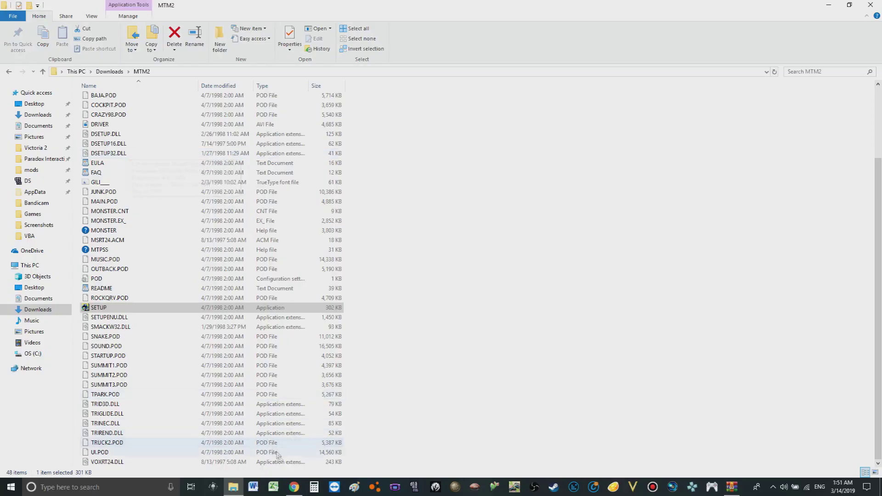
# Maximize Chrome, return to mtm2.com, and open the MTMG Downloads > Utilities page.
pyautogui.click(295, 487)
pyautogui.click(262, 7)
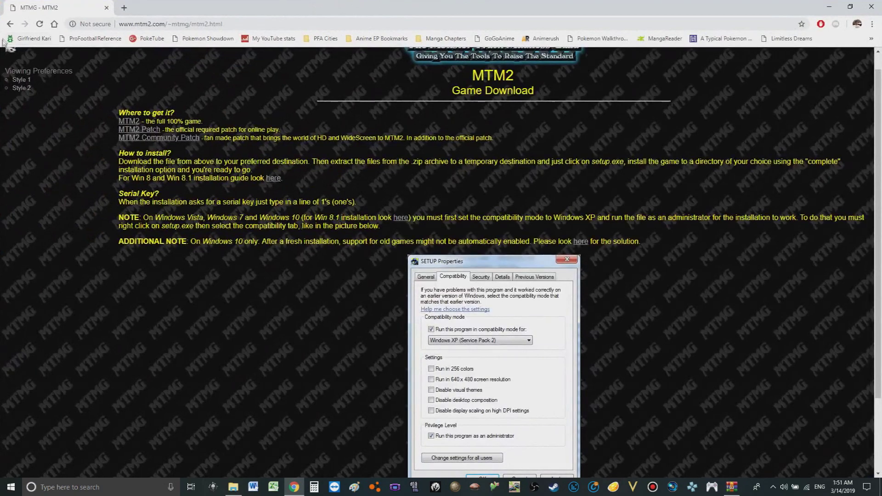
pyautogui.click(11, 24)
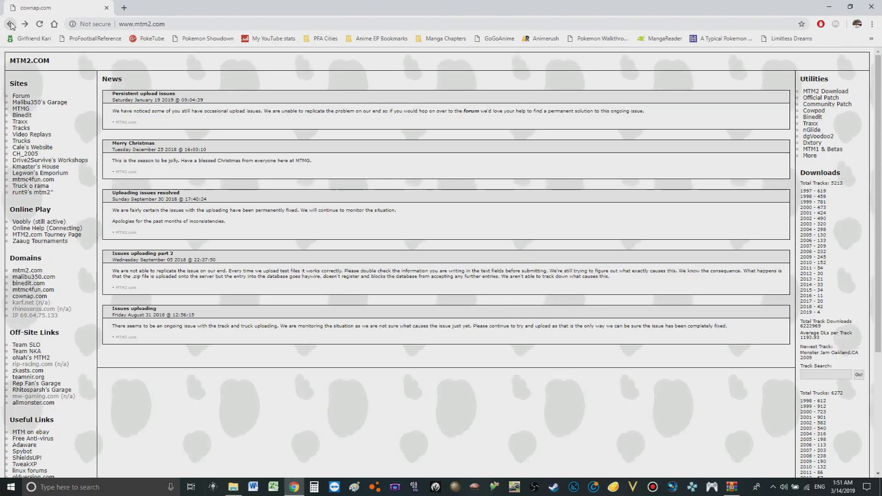
pyautogui.click(21, 109)
pyautogui.moveTo(33, 72)
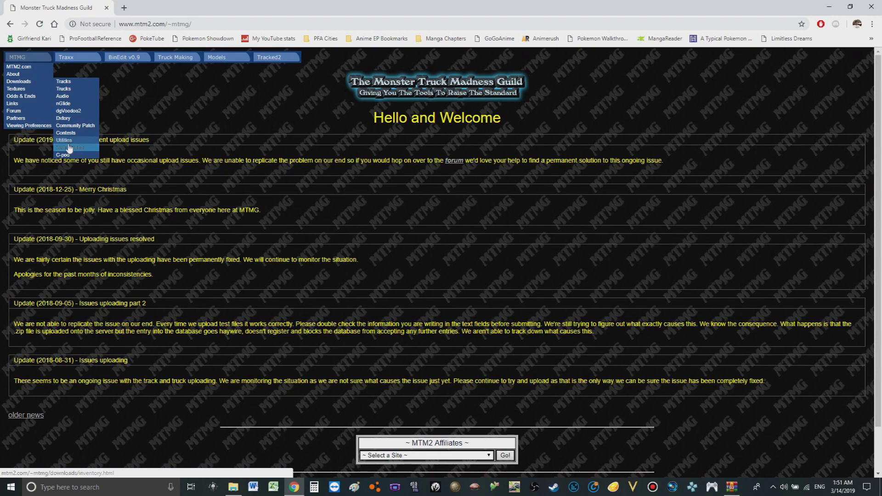
pyautogui.click(66, 140)
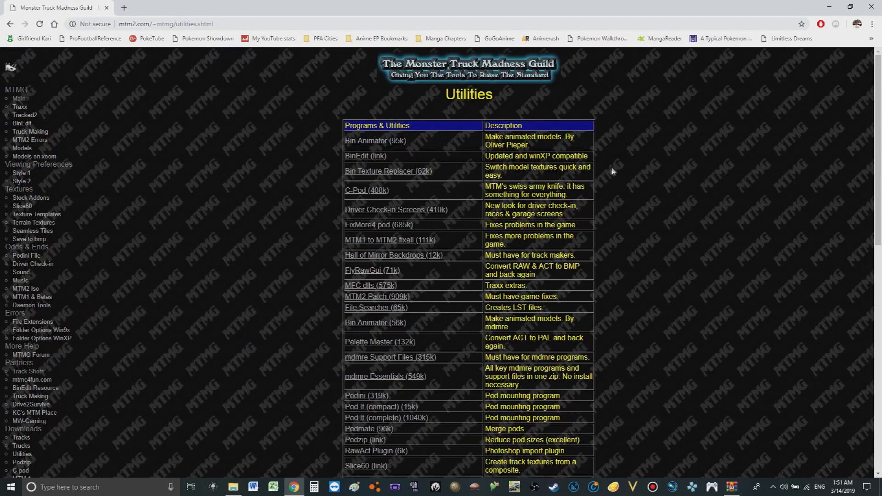
# Download and run the MTM2 Patch, accept its licence, and dismiss the completion message.
pyautogui.click(384, 298)
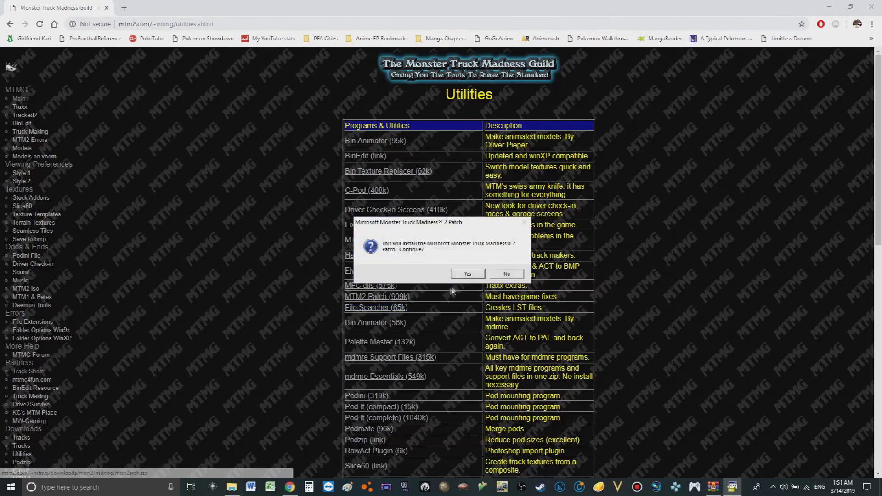
pyautogui.click(465, 275)
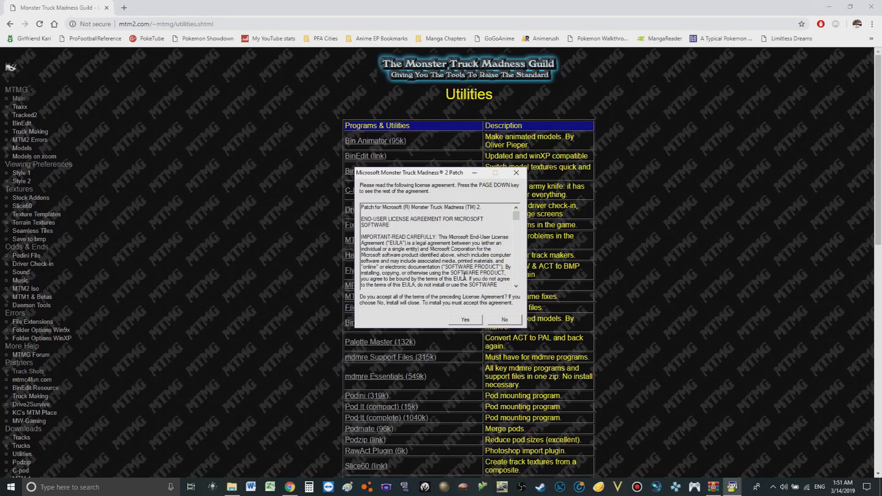
pyautogui.click(461, 322)
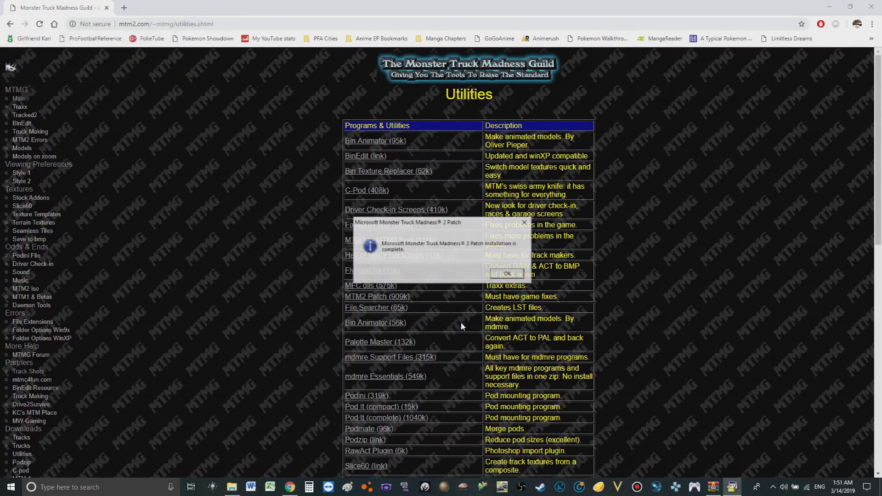
pyautogui.click(507, 273)
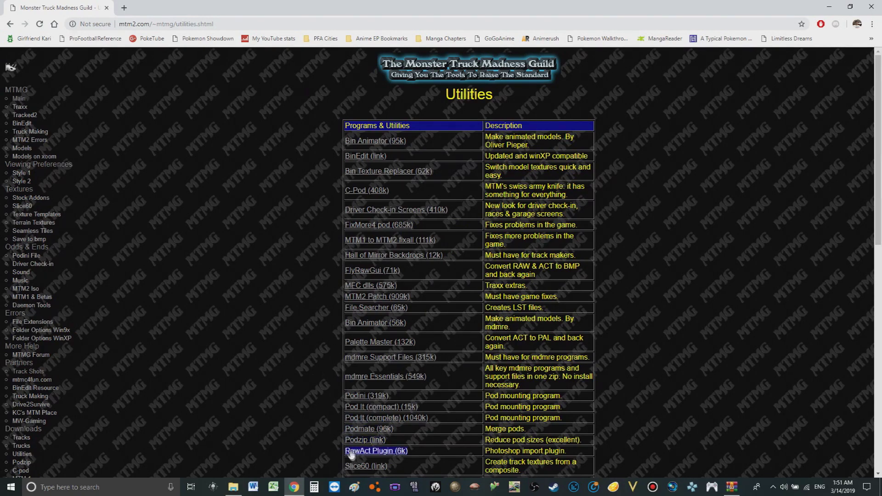
# Download and open Podini.zip, and browse Explorer to C:\Program Files (x86)\Microsoft Games\Monster Truck Madness 2.
pyautogui.click(354, 397)
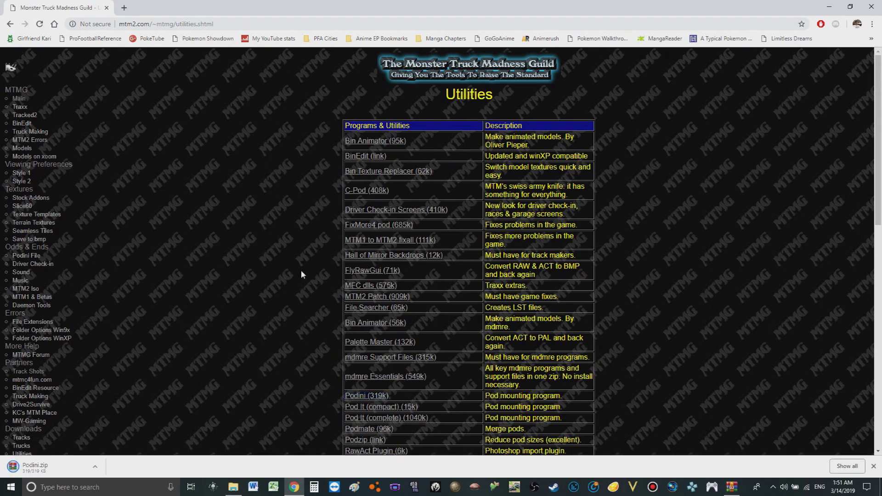
pyautogui.click(84, 466)
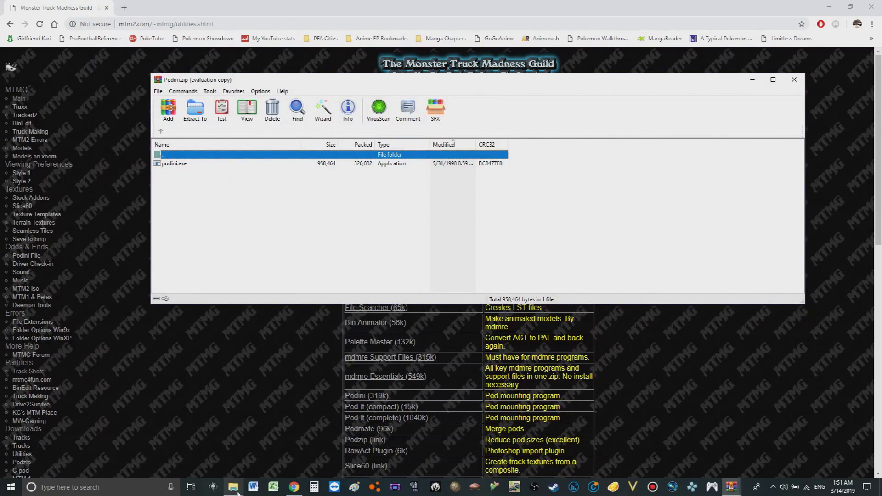
pyautogui.click(234, 490)
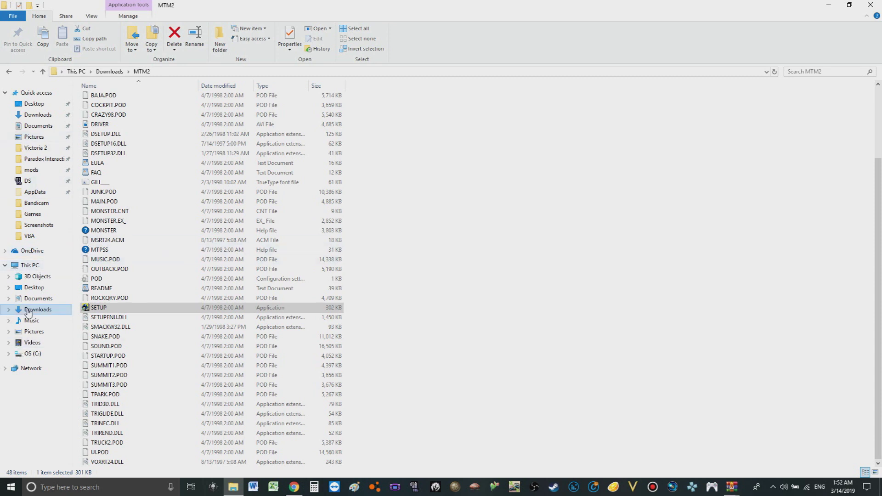
pyautogui.click(31, 355)
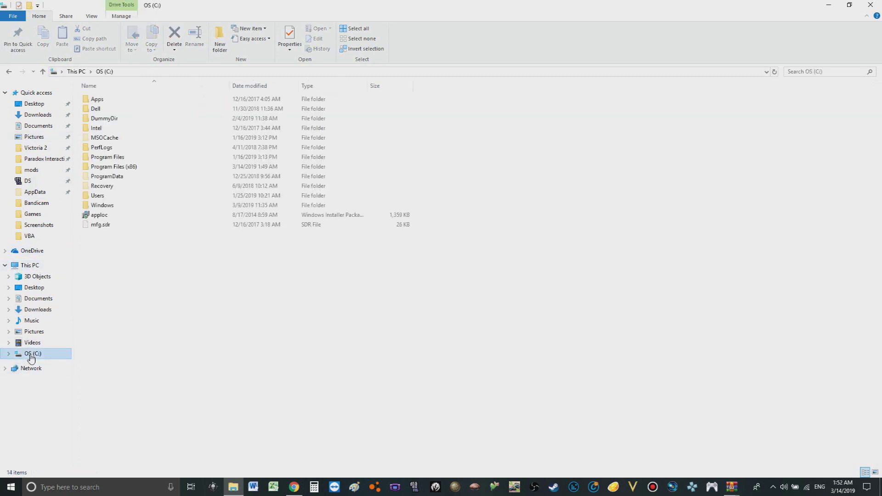
pyautogui.doubleClick(101, 168)
pyautogui.press('m')
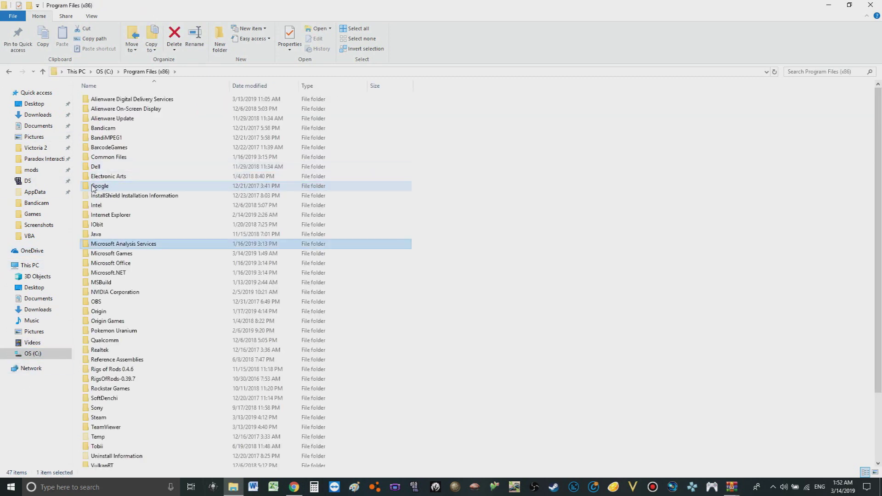
pyautogui.press('m')
pyautogui.press('Return')
pyautogui.press('m')
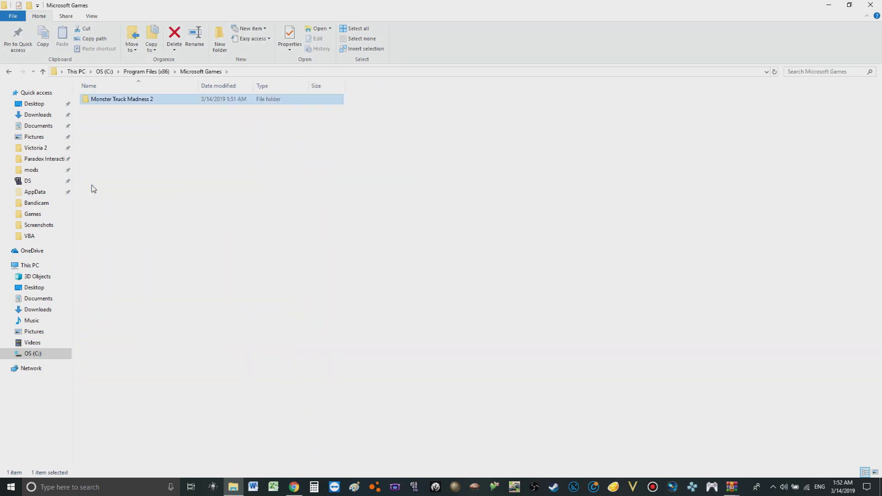
pyautogui.press('Return')
# Move podini.exe from Podini.zip into the game folder with administrator permission.
pyautogui.click(732, 487)
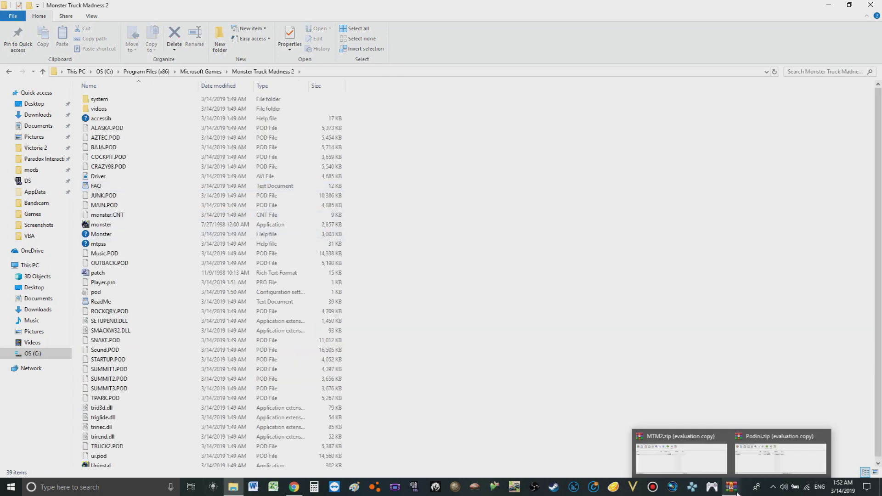
pyautogui.click(753, 470)
pyautogui.doubleClick(455, 164)
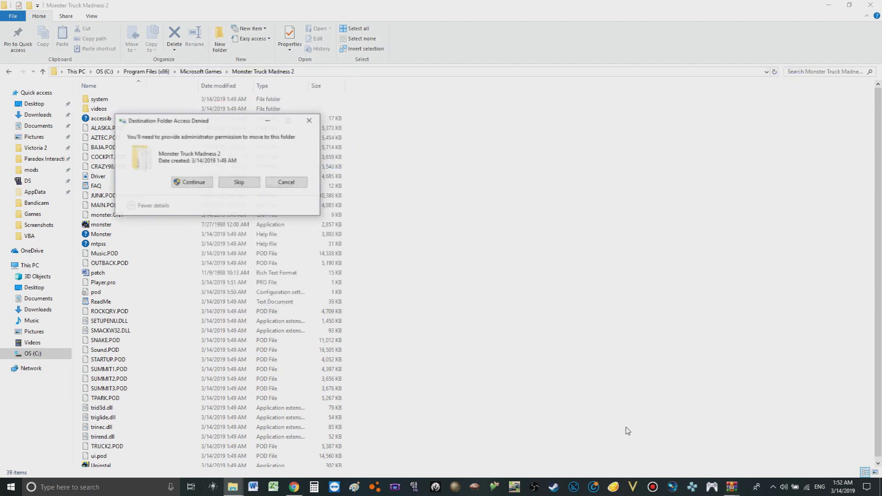
pyautogui.click(202, 182)
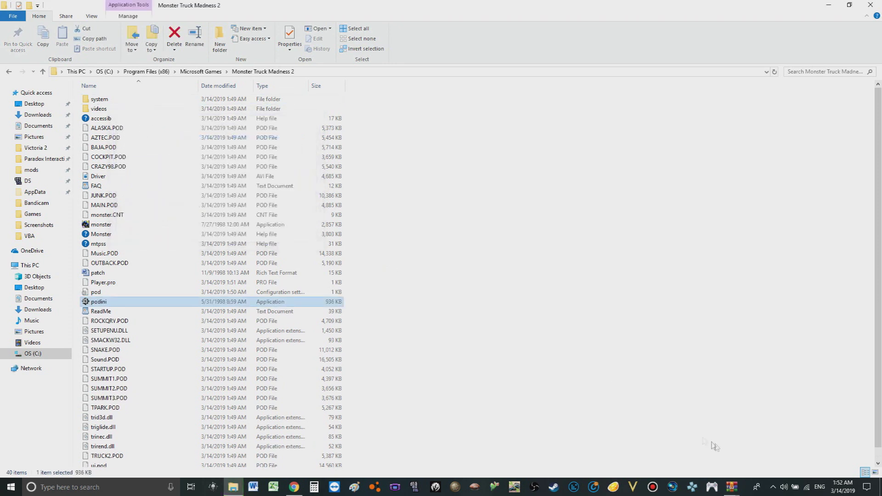
# Close the Podini archive, then download Fixmore4.zip from the MTMG Utilities page and open it.
pyautogui.rightClick(732, 489)
pyautogui.click(735, 469)
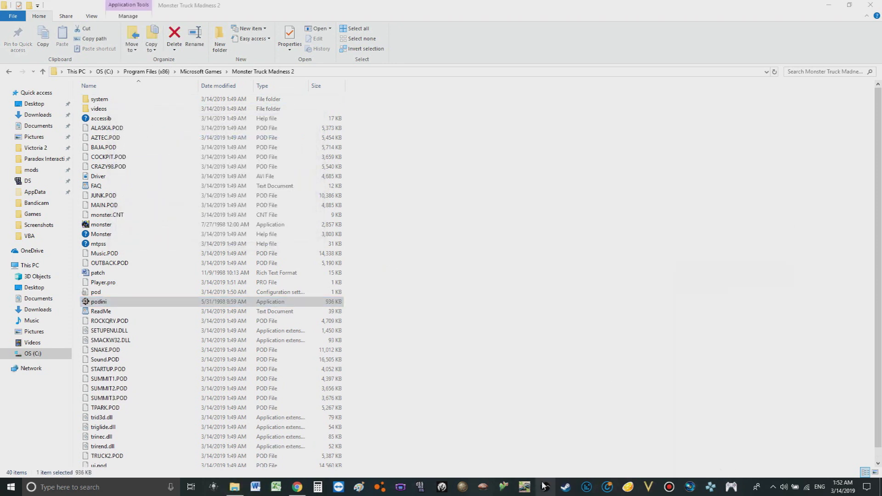
pyautogui.click(298, 487)
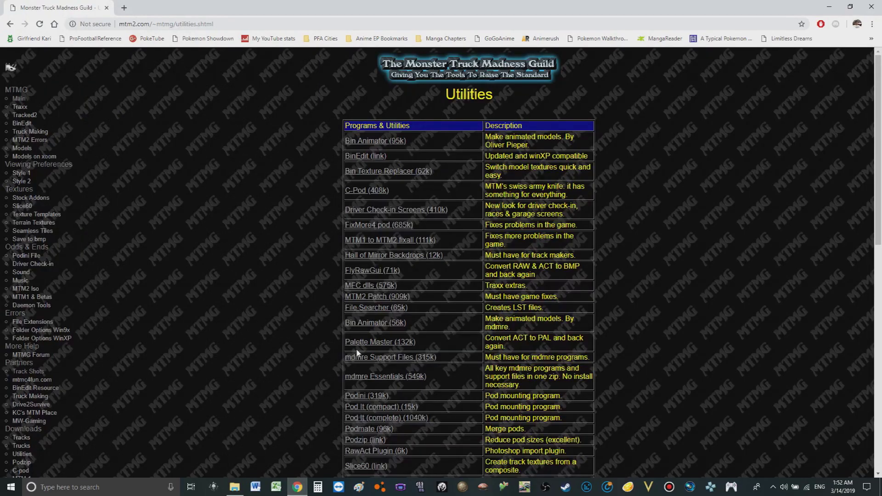
pyautogui.click(385, 233)
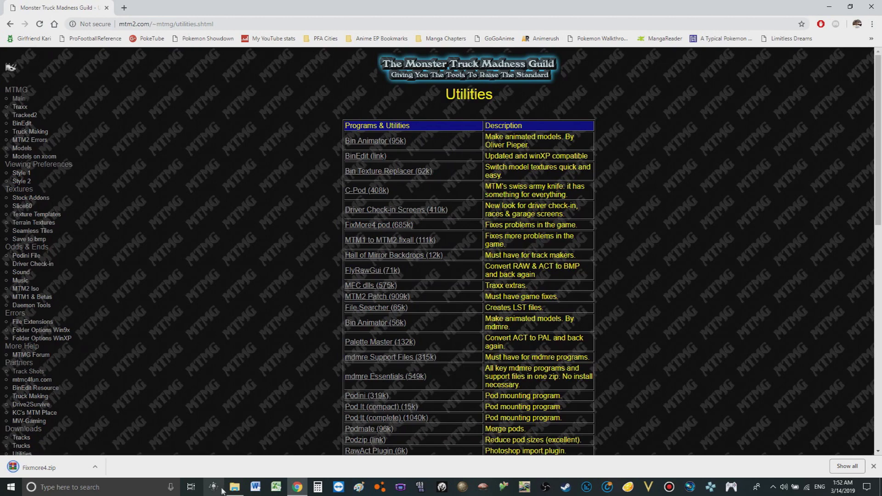
pyautogui.click(72, 475)
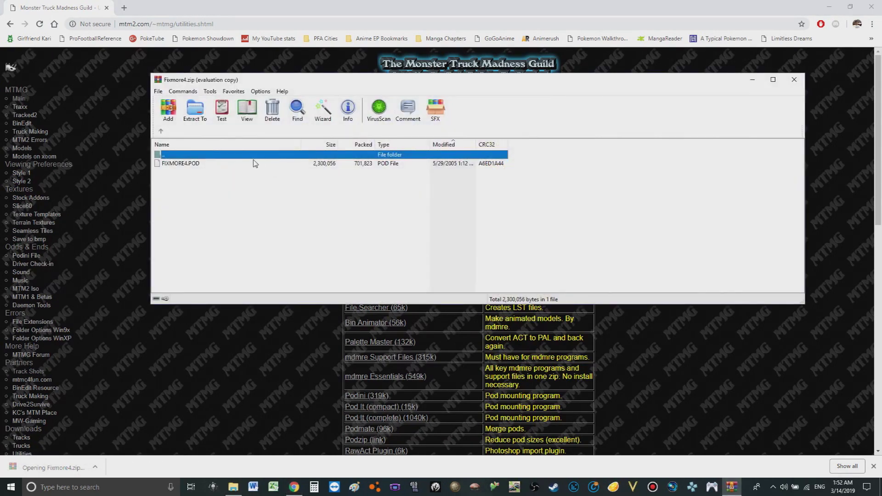
# Copy FIXMORE4.POD into the game folder with admin permission and close the archive.
pyautogui.moveTo(255, 163); pyautogui.dragTo(409, 323)
pyautogui.click(412, 180)
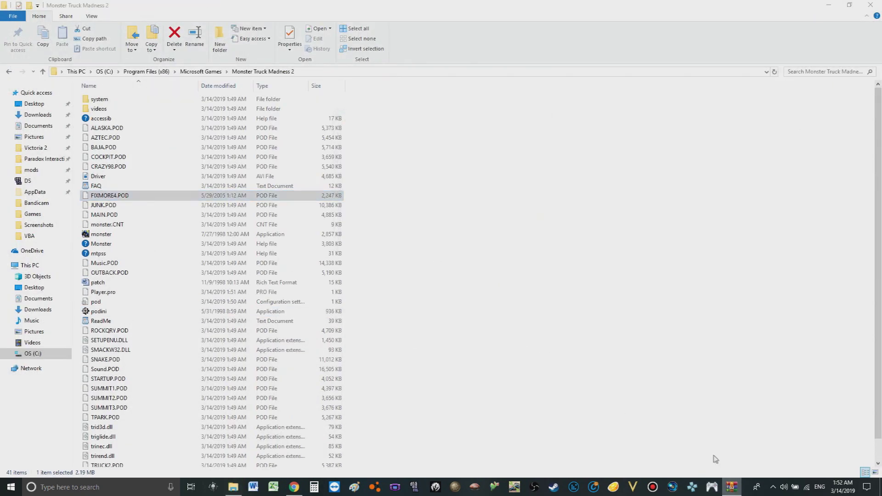
pyautogui.rightClick(732, 487)
pyautogui.click(717, 467)
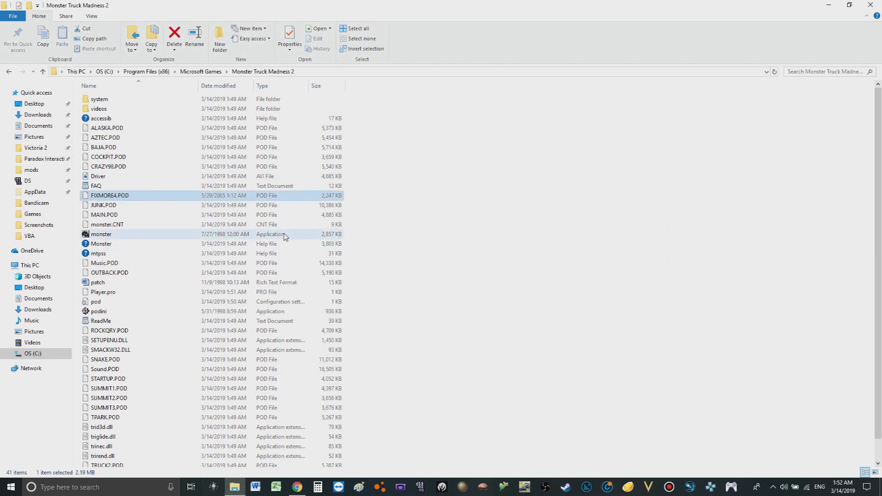
# In Podini, tick FIXMORE4.POD at the bottom of the POD Files list and confirm with OK.
pyautogui.doubleClick(148, 313)
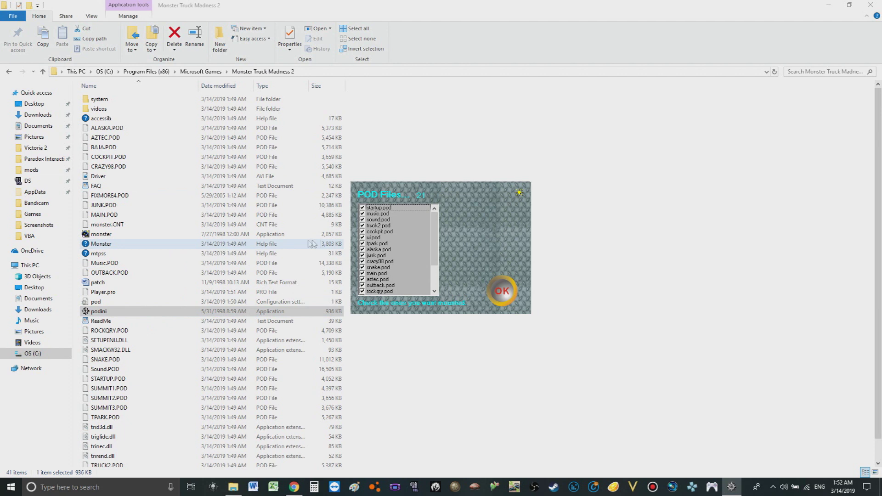
pyautogui.moveTo(437, 233); pyautogui.dragTo(437, 256)
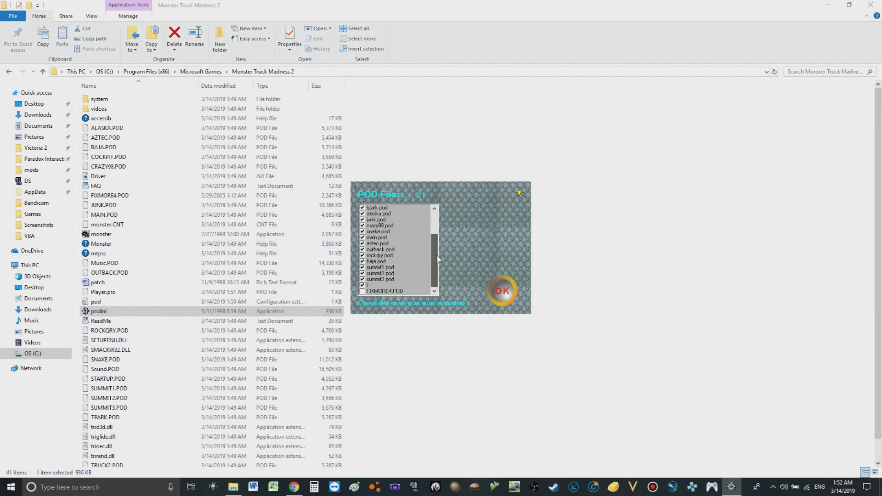
pyautogui.click(363, 286)
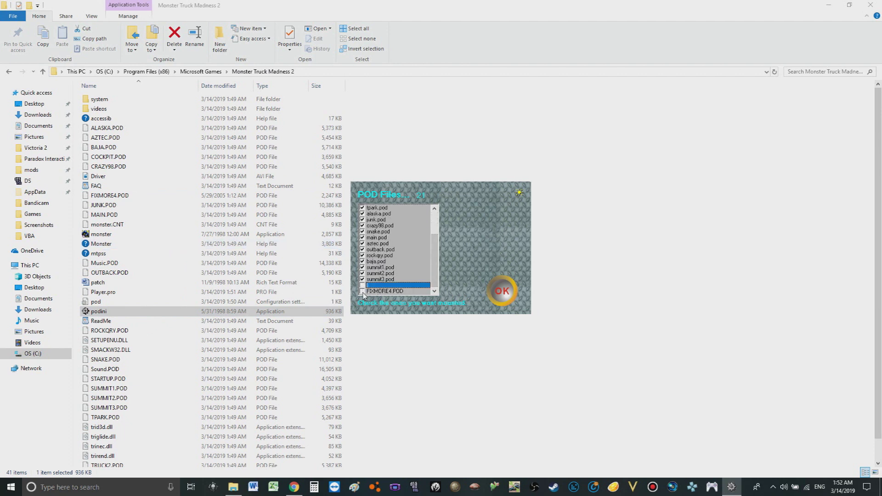
pyautogui.click(363, 291)
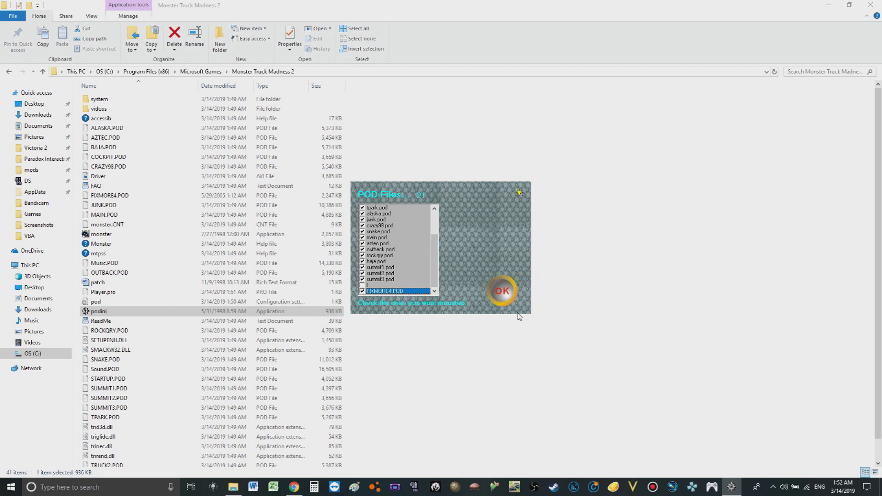
pyautogui.click(505, 294)
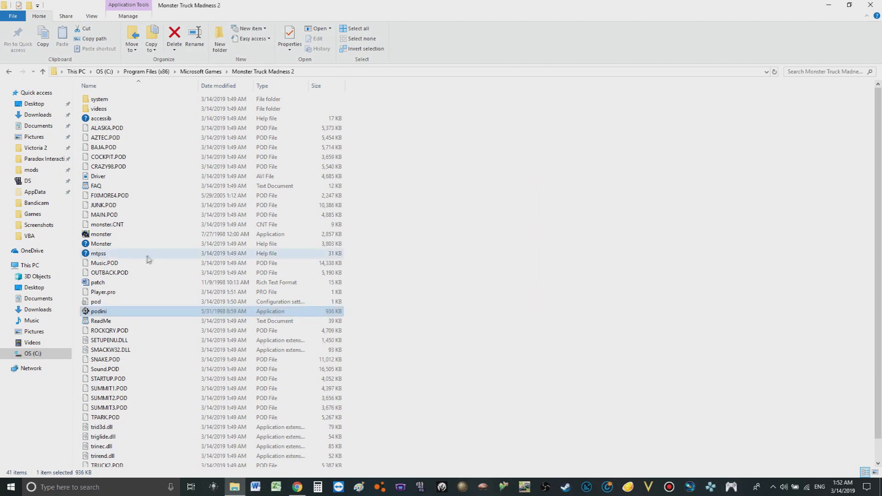
pyautogui.click(152, 238)
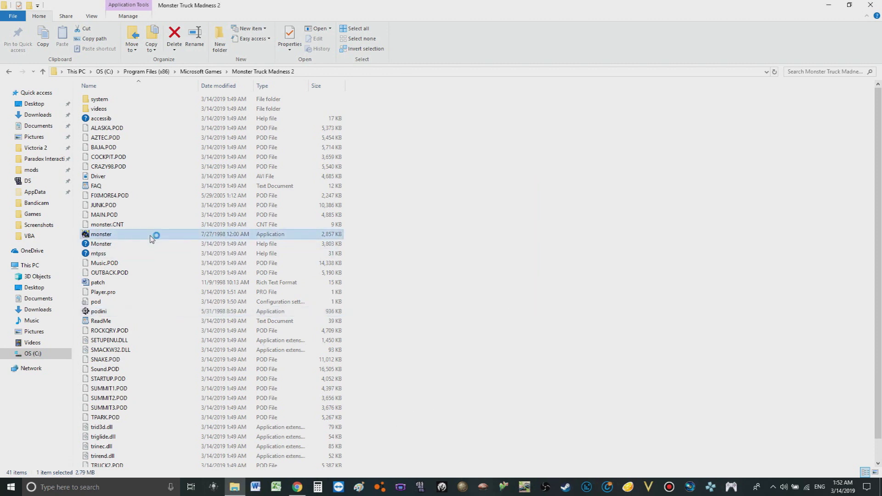
# Launch the game and set the driver's skill level to Intermediate at Driver Check-in.
pyautogui.doubleClick(152, 238)
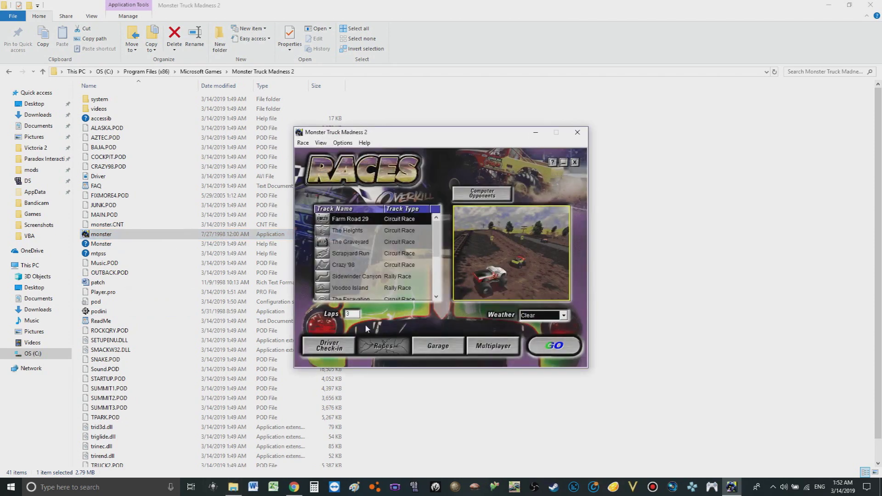
pyautogui.click(321, 350)
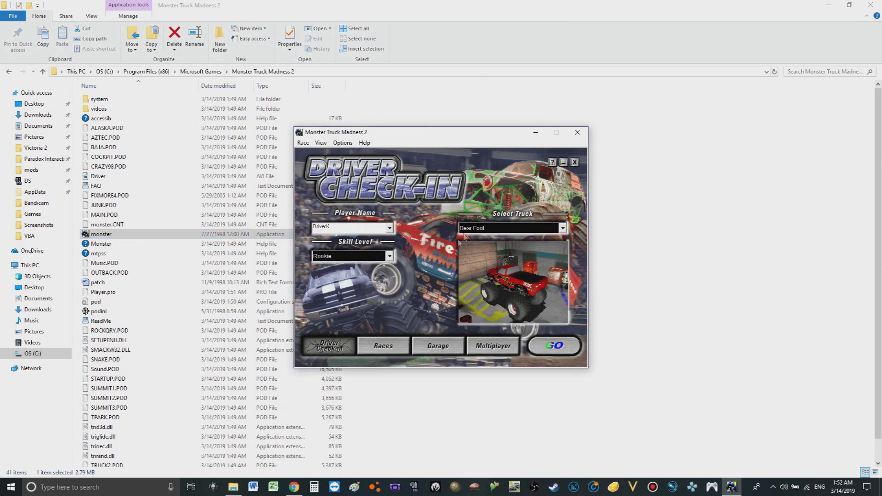
pyautogui.click(331, 258)
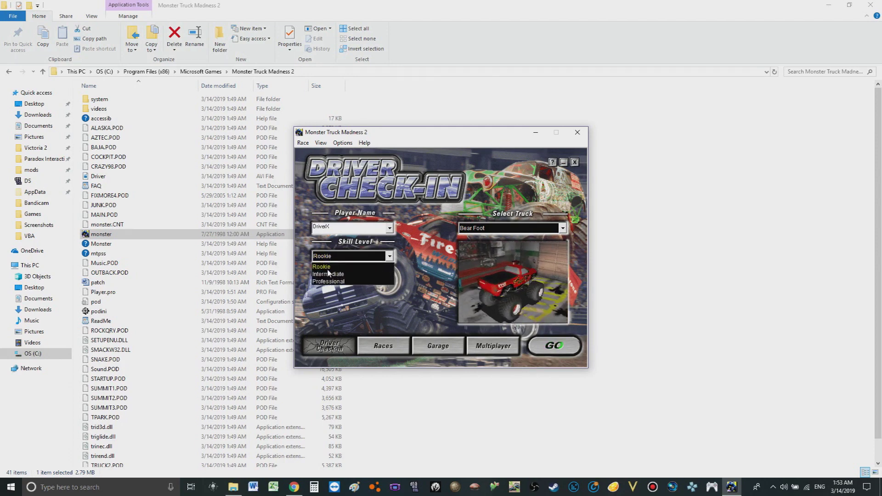
pyautogui.click(329, 277)
# In the Garage, shift the Transfer Gear toward More Acceleration, then quit the game.
pyautogui.click(384, 346)
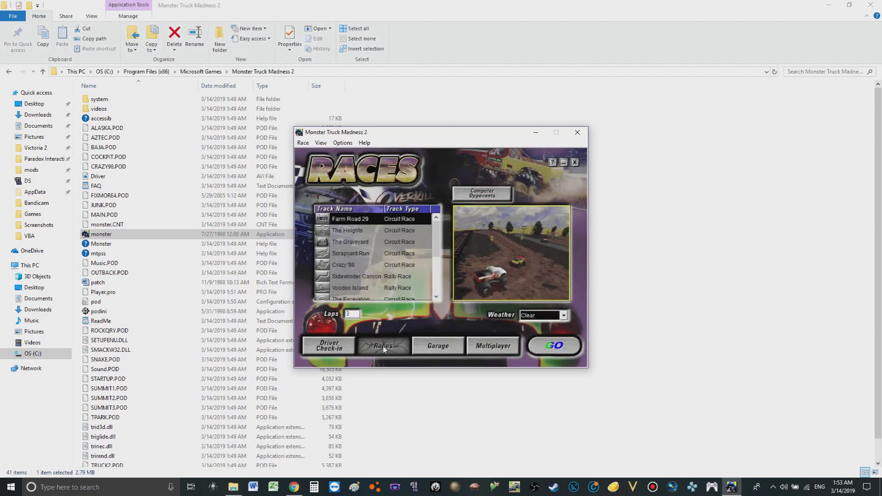
pyautogui.click(439, 345)
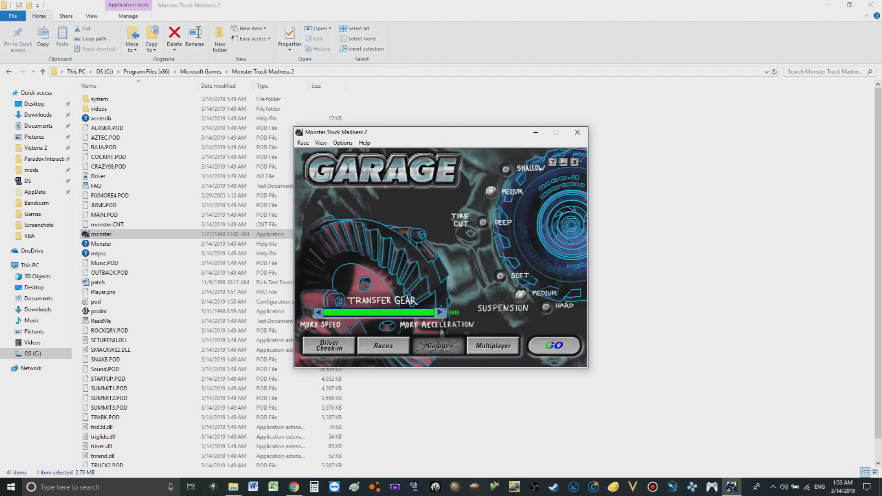
pyautogui.click(319, 312)
pyautogui.click(580, 137)
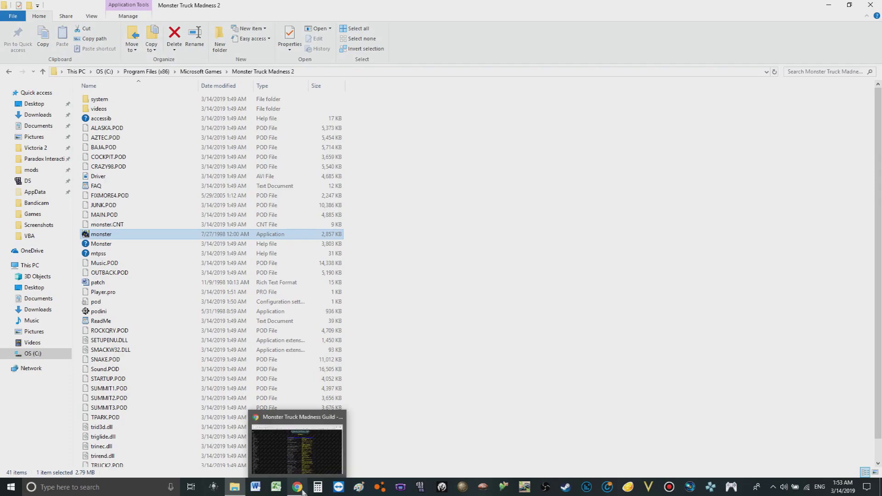
# Download nGlide105_setup.exe from mtm2.com and install nGlide 1.05 to completion.
pyautogui.click(301, 489)
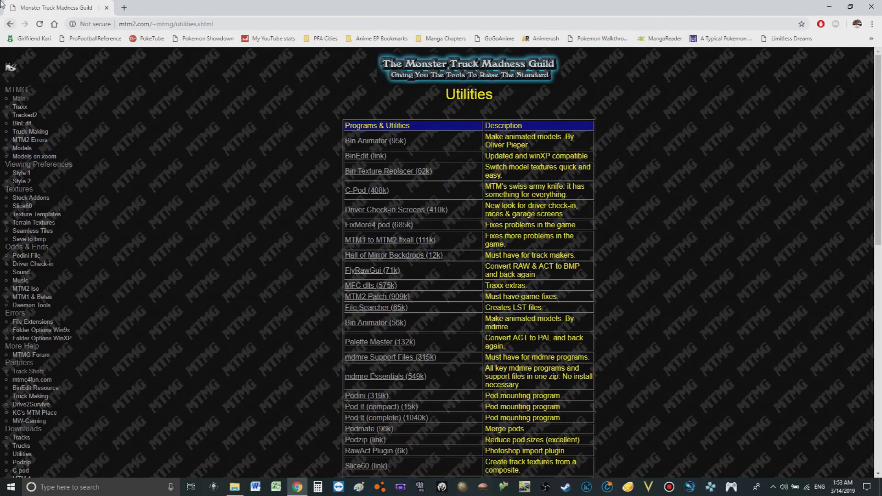
pyautogui.click(10, 67)
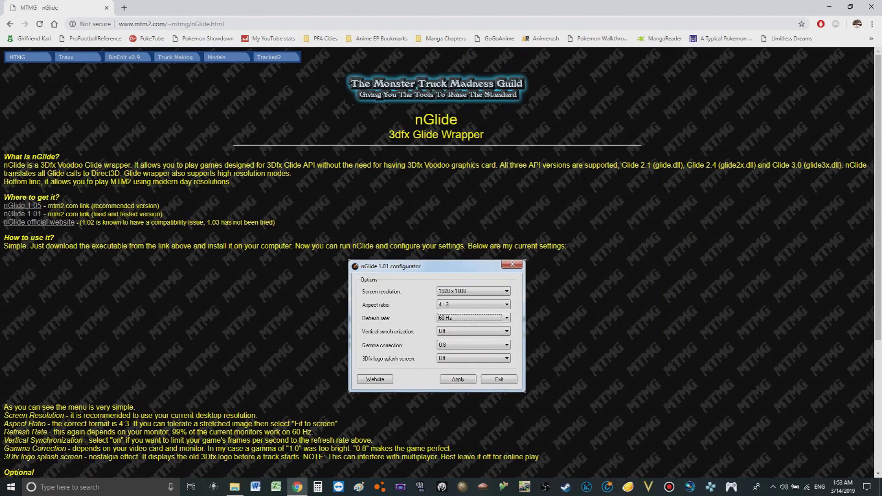
pyautogui.click(11, 209)
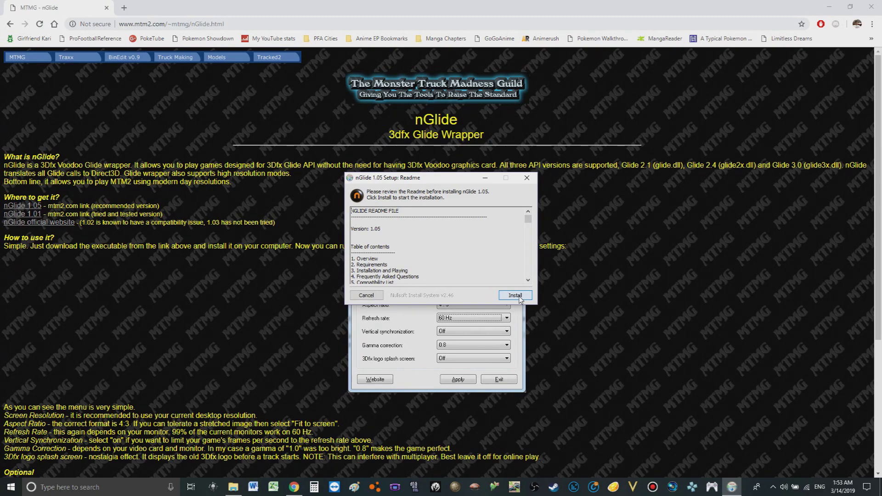
pyautogui.click(521, 299)
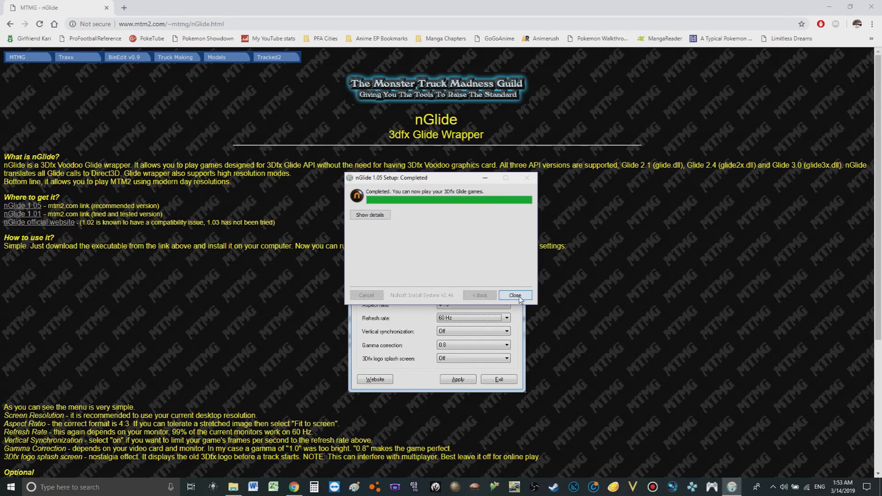
pyautogui.click(516, 296)
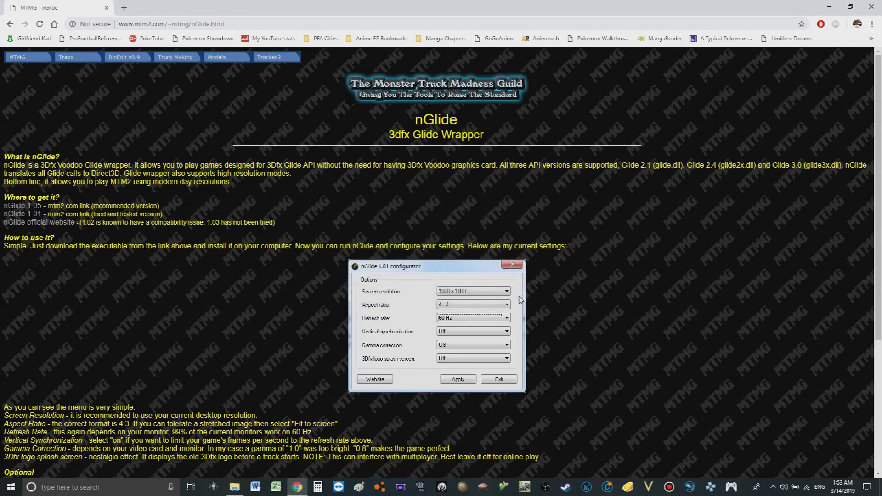
pyautogui.click(133, 486)
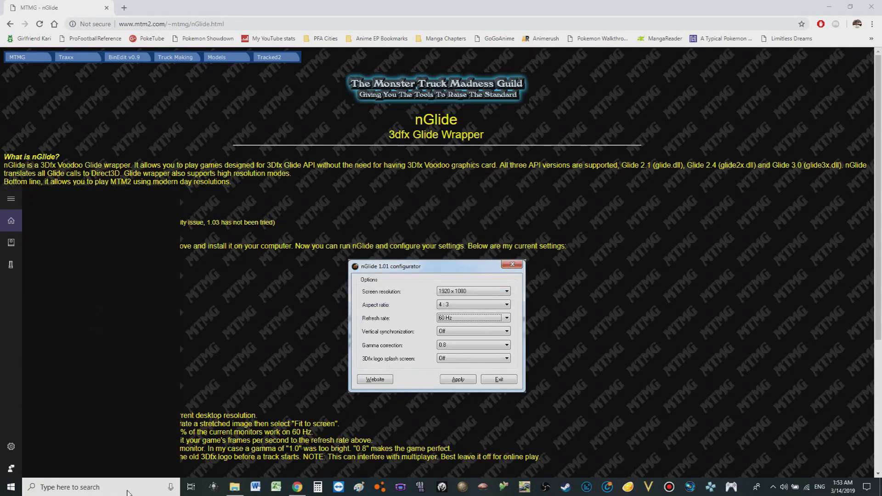
# Launch nGlide Configurator and set resolution to 1920 x 1080 with Fit to screen aspect ratio.
pyautogui.write('ngl')
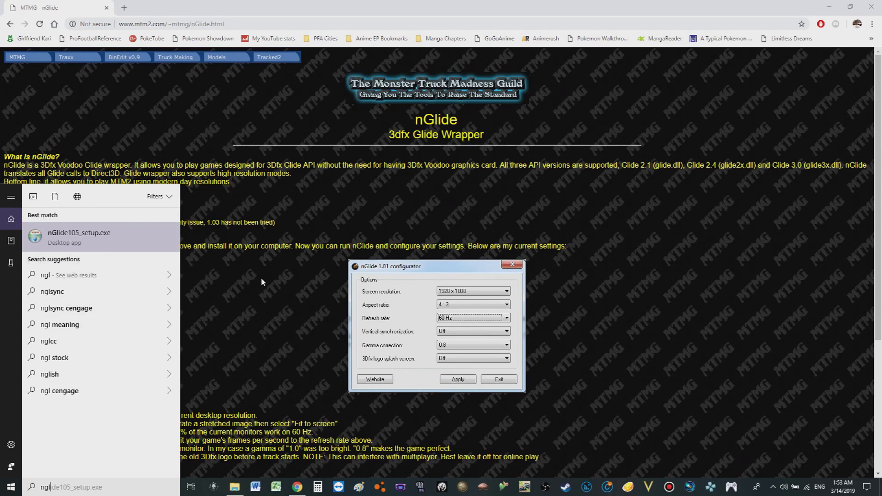
pyautogui.write('ide')
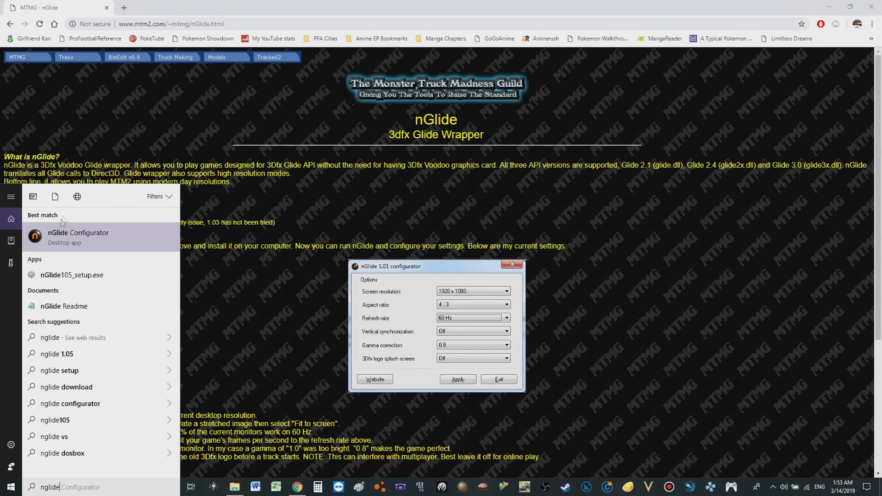
pyautogui.click(58, 237)
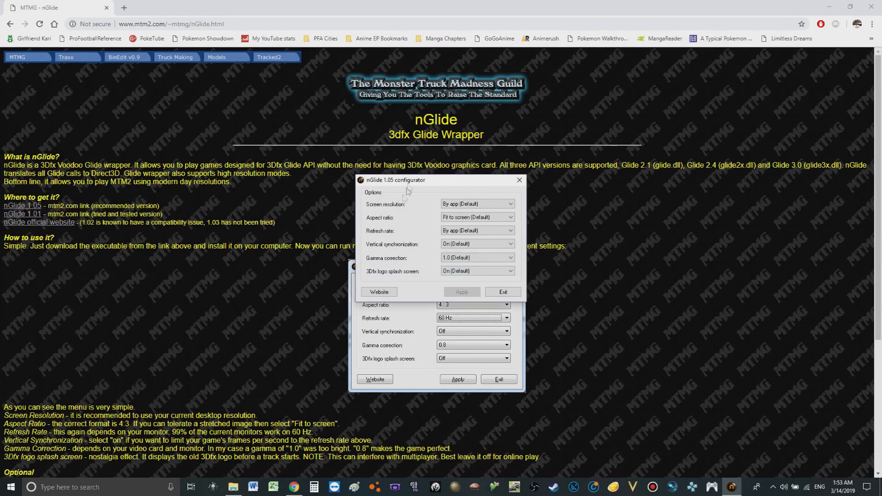
pyautogui.moveTo(407, 189); pyautogui.dragTo(224, 234)
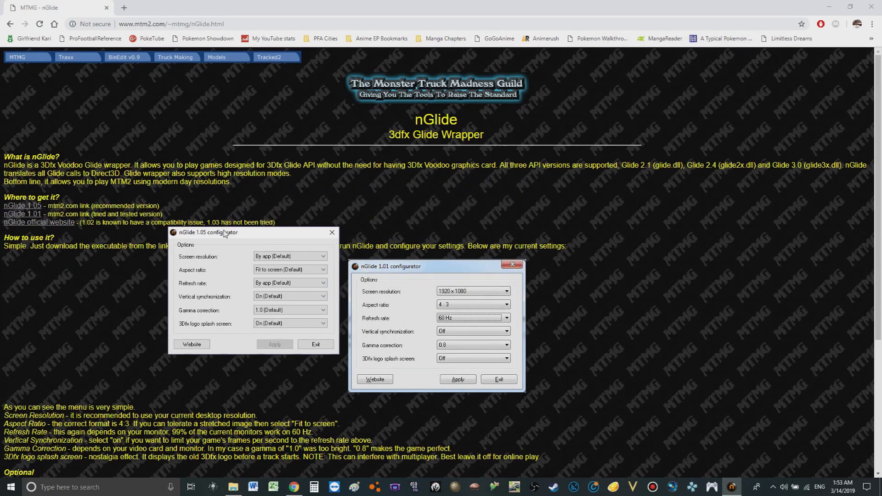
pyautogui.click(305, 256)
pyautogui.scroll(-6, 326, 272)
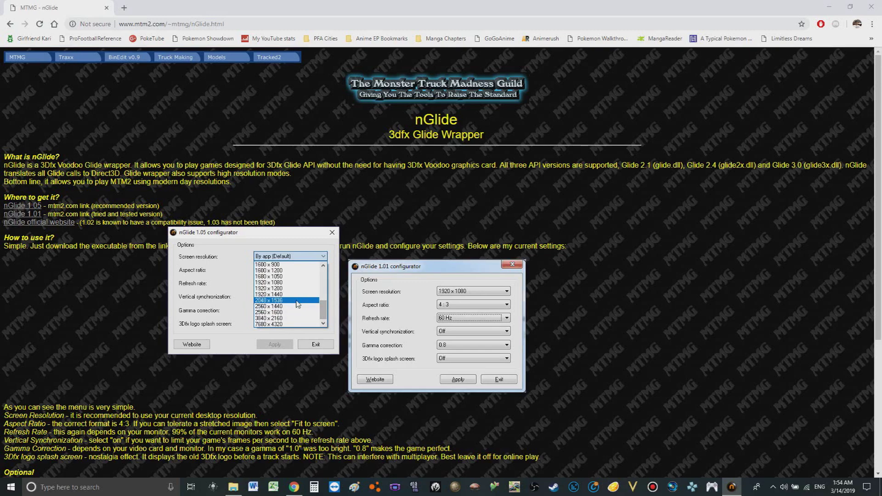
pyautogui.click(271, 283)
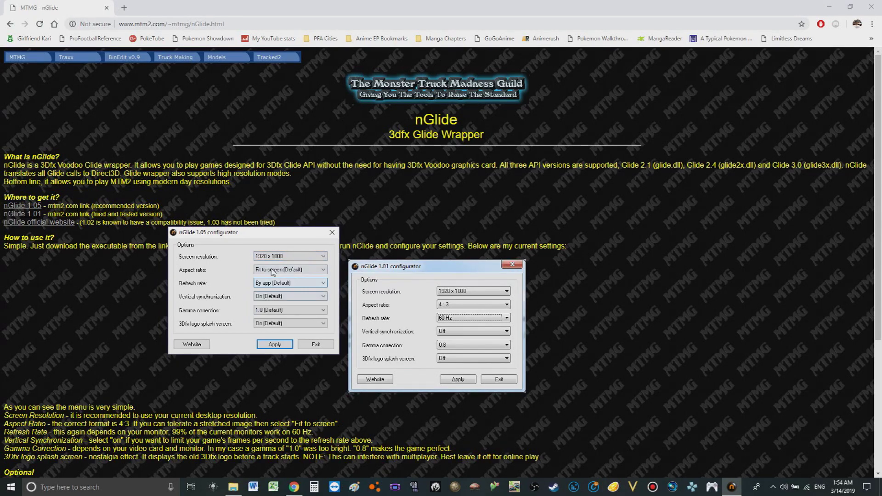
pyautogui.click(272, 272)
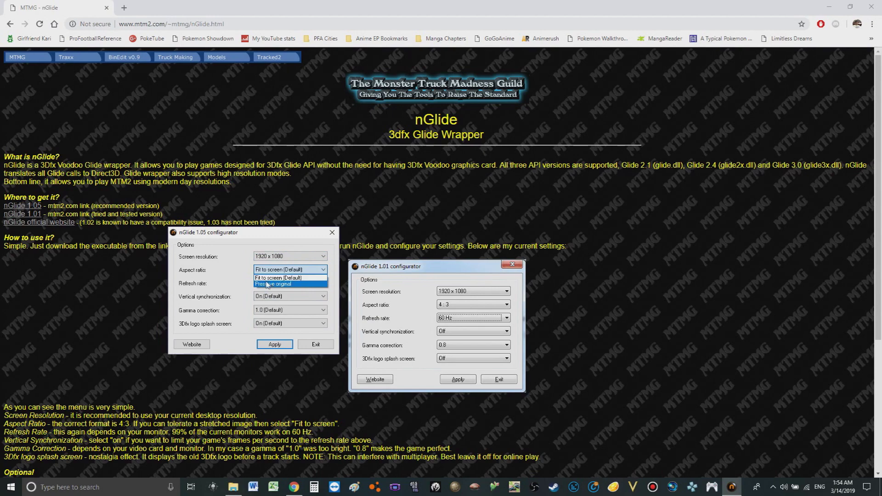
pyautogui.click(250, 274)
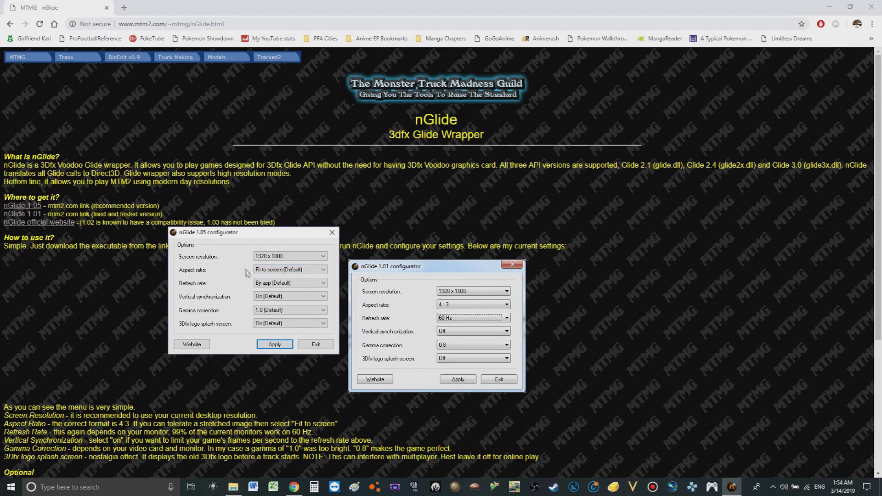
# Set refresh to 60 Hz, vertical sync Off, gamma 0.8, 3Dfx splash Off, and apply.
pyautogui.click(260, 282)
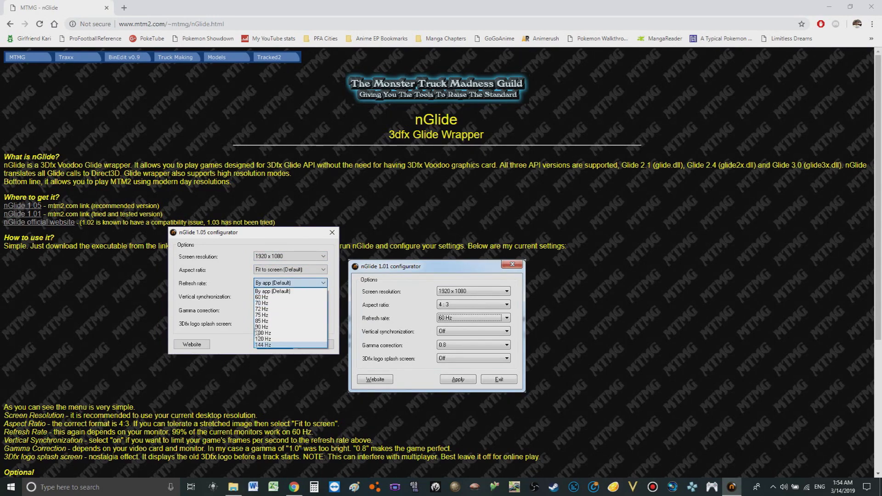
pyautogui.click(260, 298)
pyautogui.click(259, 299)
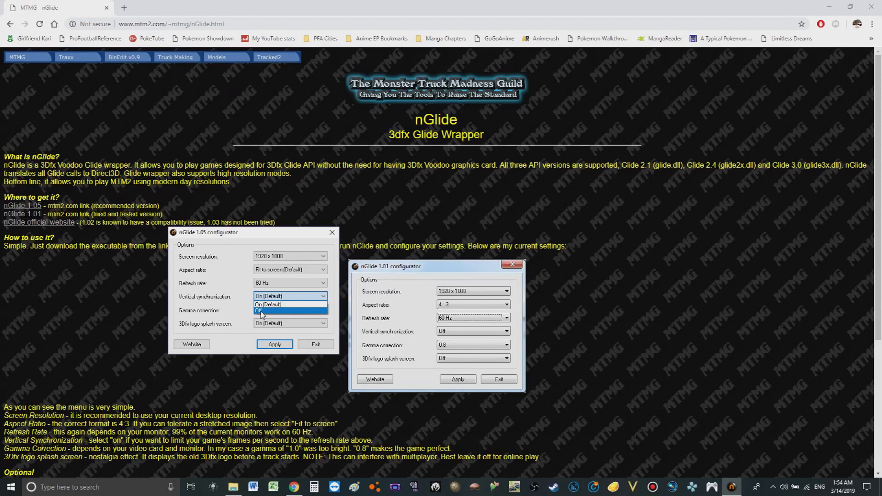
pyautogui.click(260, 311)
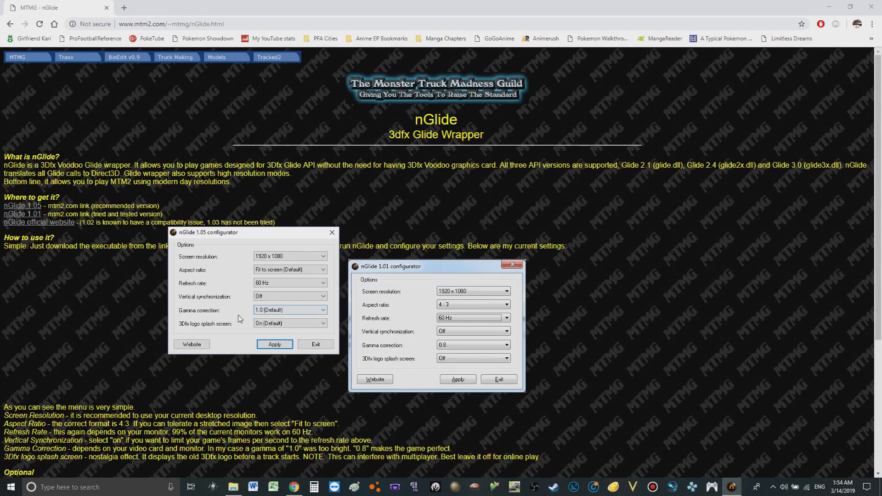
pyautogui.click(265, 311)
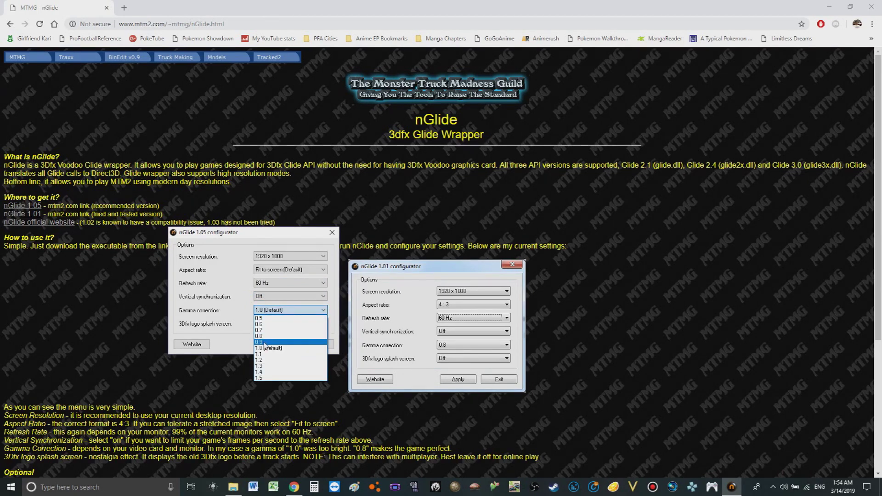
pyautogui.click(260, 336)
pyautogui.click(260, 324)
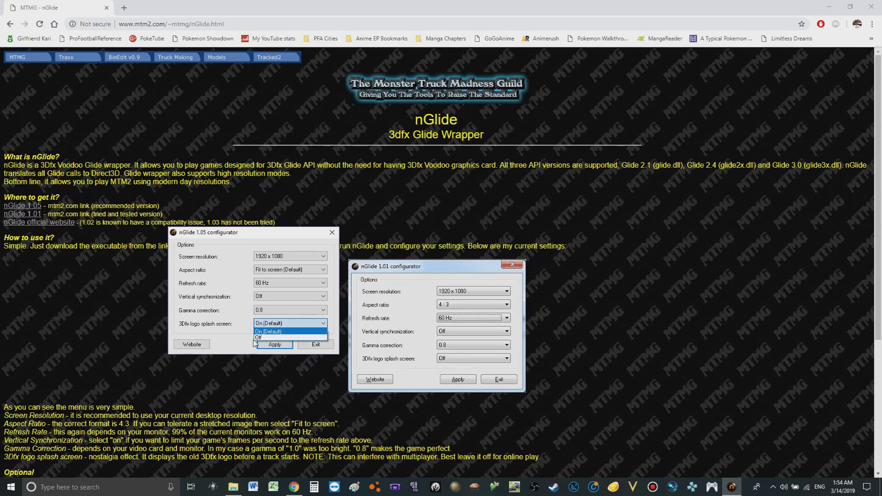
pyautogui.click(259, 338)
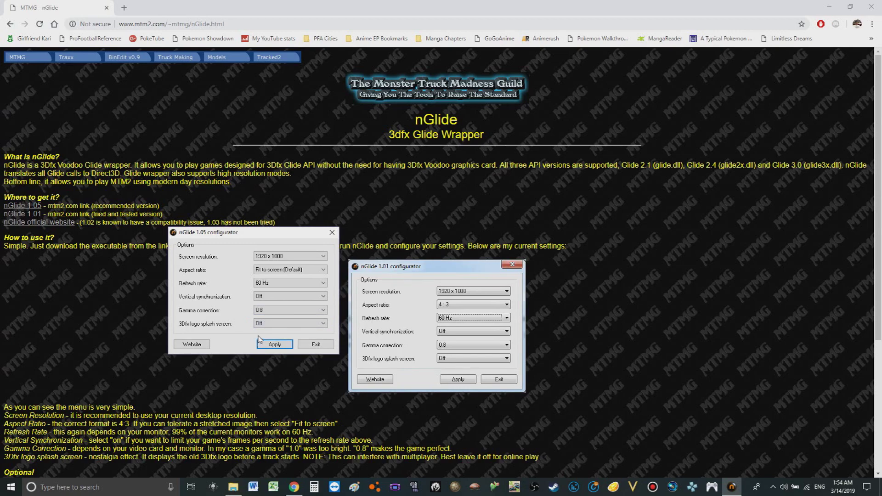
pyautogui.click(282, 347)
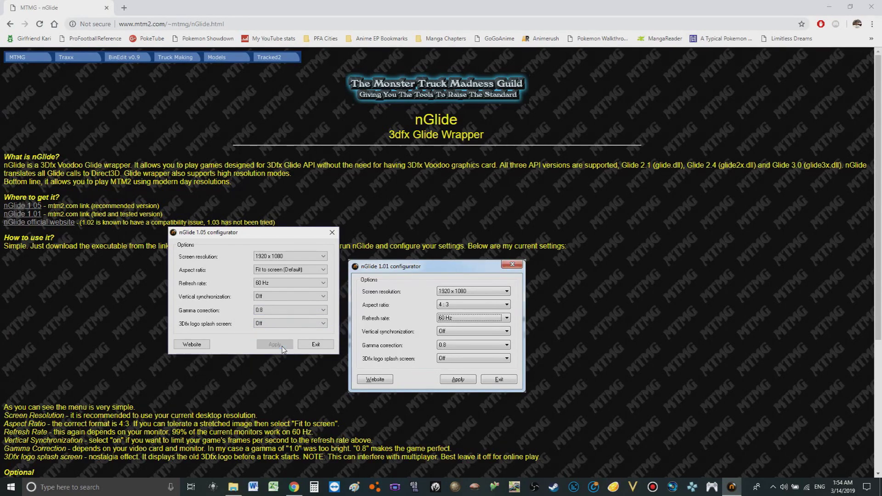
pyautogui.click(333, 233)
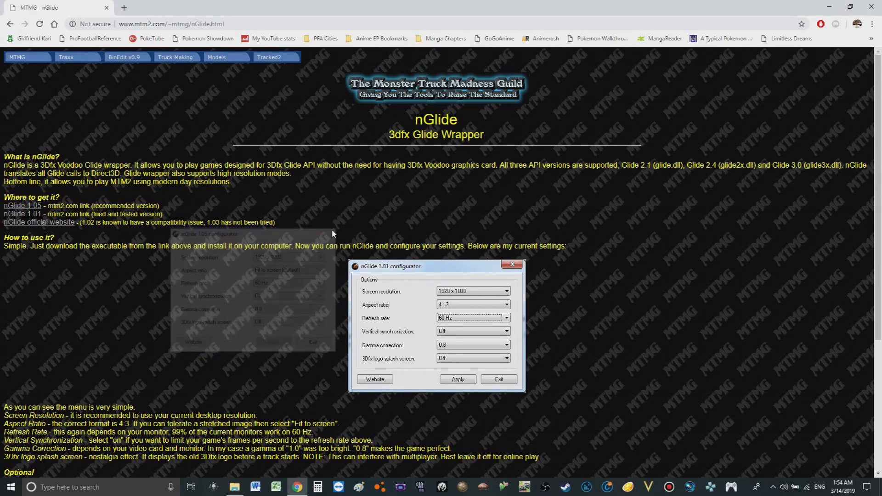
# Download MTM2_CommPatch2.zip from the Community Patches page and open it in WinRAR.
pyautogui.click(9, 25)
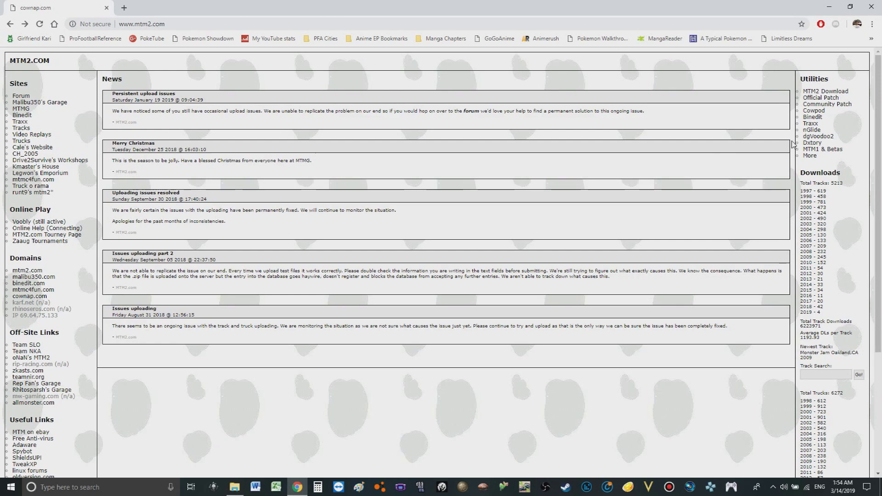
pyautogui.click(816, 106)
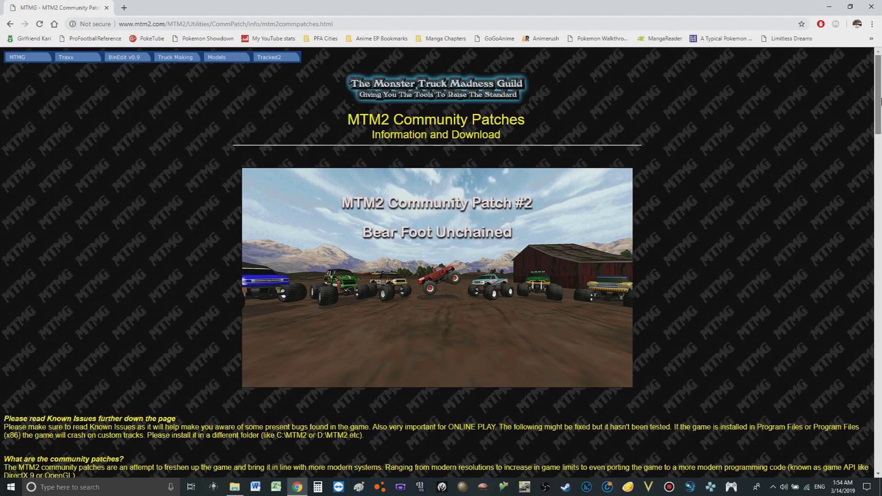
pyautogui.scroll(-6, 483, 260)
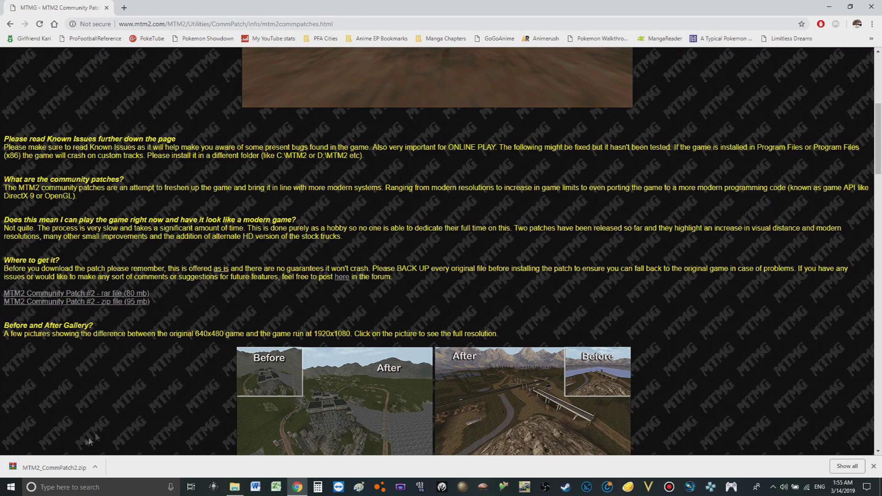
pyautogui.click(61, 466)
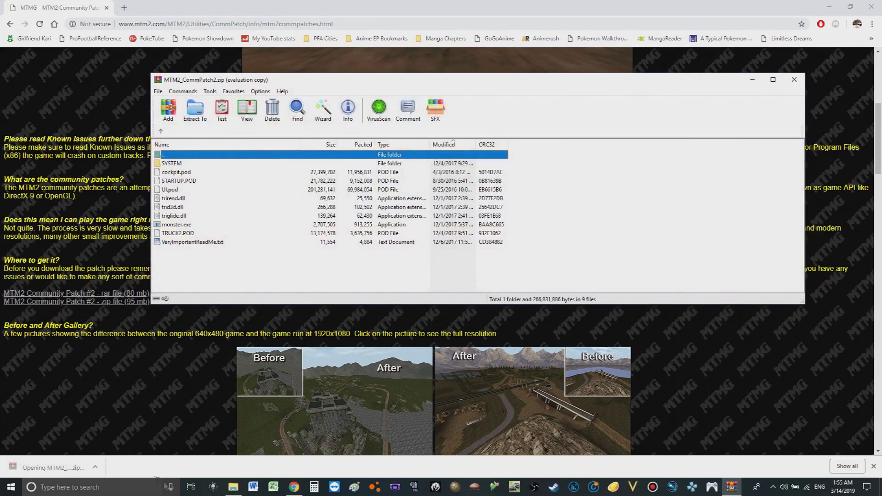
# Extract all nine Community Patch #2 files into the game folder, replacing the existing files.
pyautogui.click(233, 487)
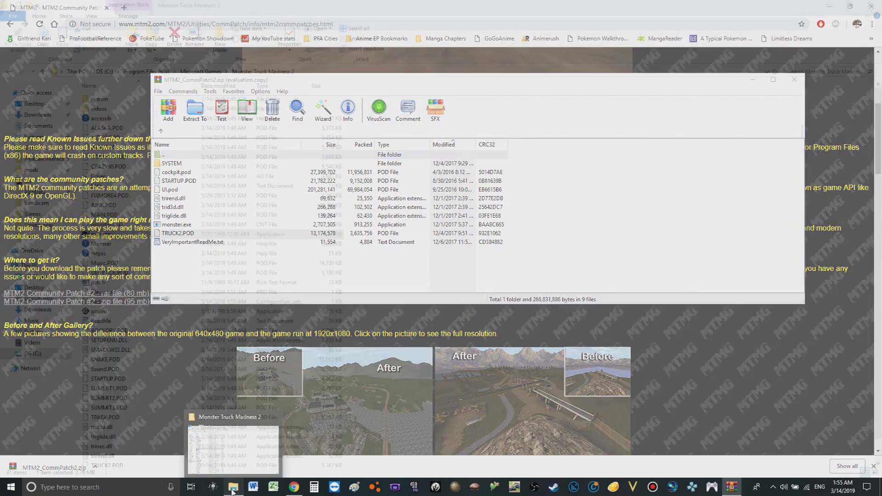
pyautogui.click(732, 487)
pyautogui.moveTo(442, 269); pyautogui.dragTo(415, 328)
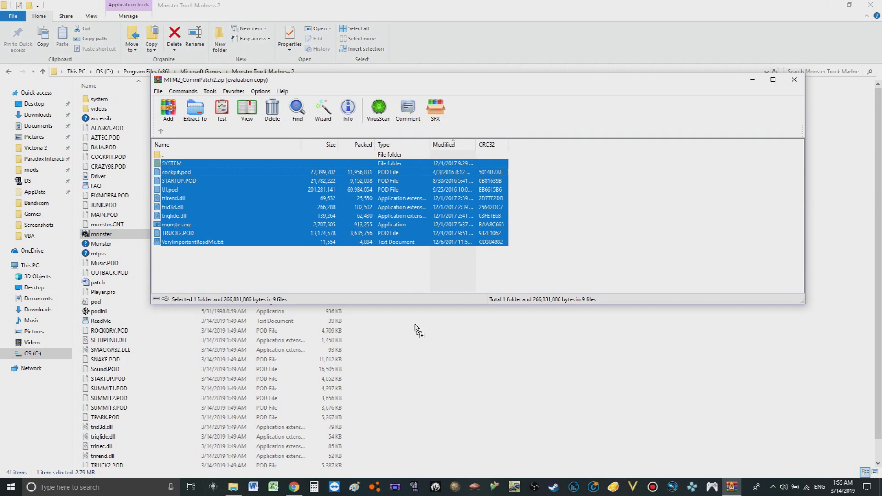
pyautogui.moveTo(415, 327); pyautogui.dragTo(415, 328)
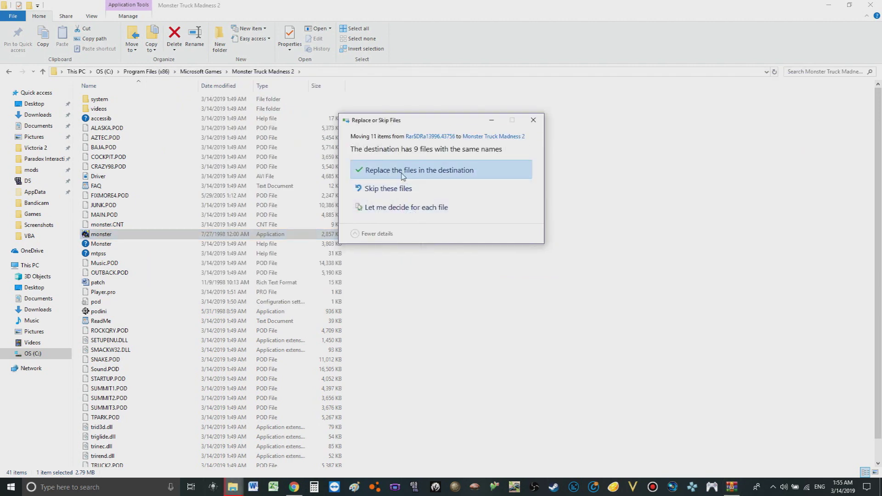
pyautogui.click(403, 172)
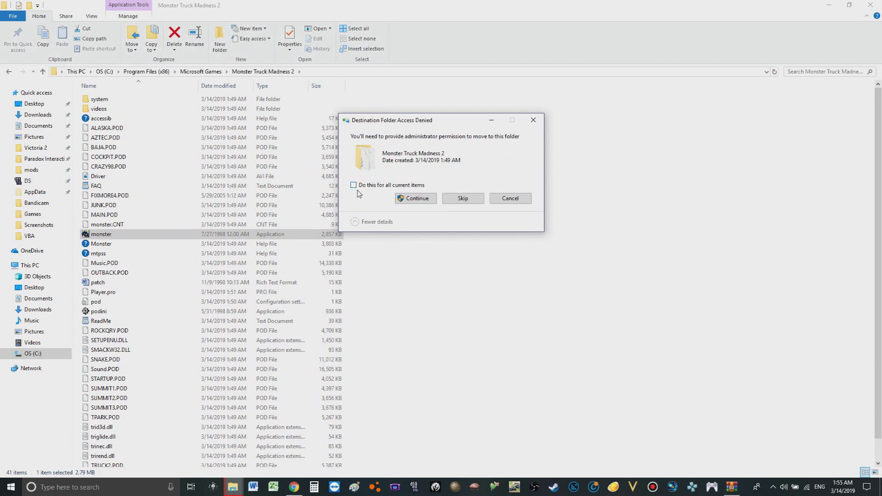
pyautogui.click(410, 201)
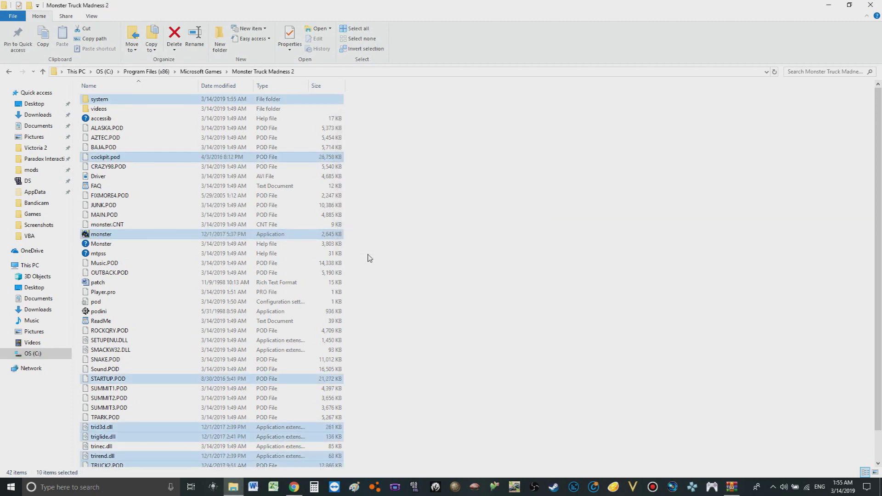
pyautogui.click(296, 236)
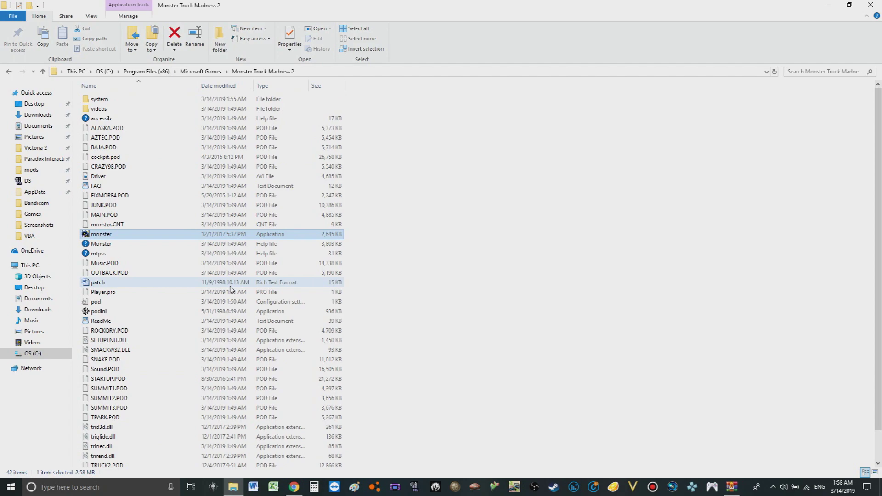
# Maximize Chrome and download the MTWS 10th Anniversary truck from mtm2.com's Trucks list.
pyautogui.click(294, 488)
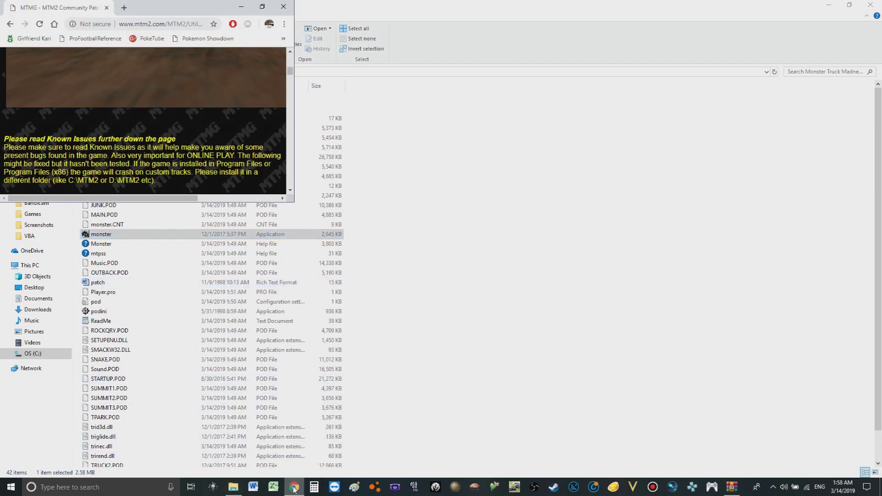
pyautogui.moveTo(227, 7); pyautogui.dragTo(280, 9)
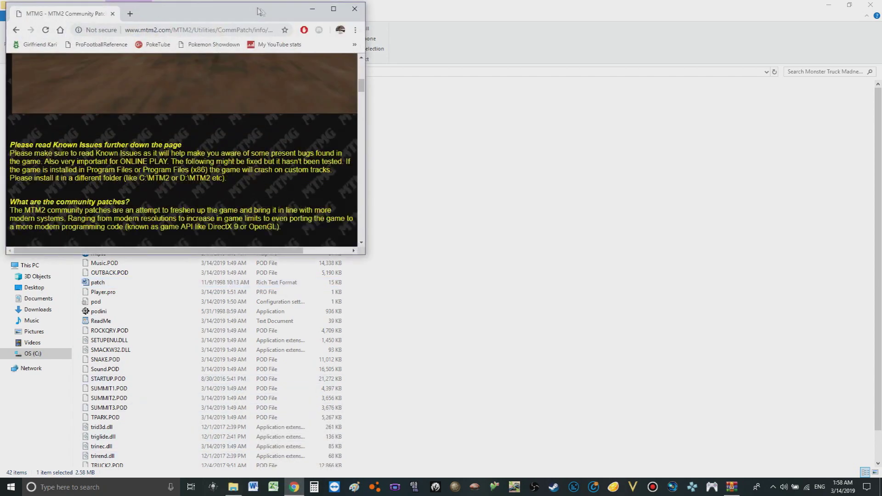
pyautogui.click(333, 9)
pyautogui.hotkey('alt', 'Left')
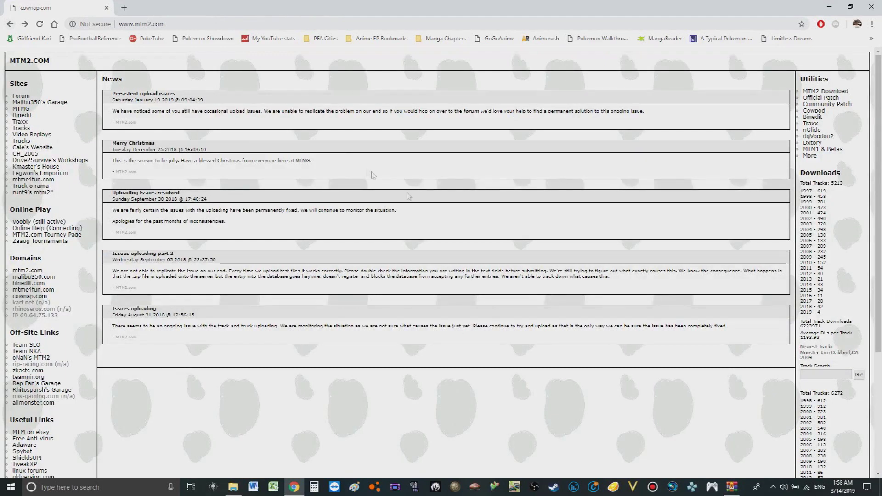
pyautogui.click(810, 312)
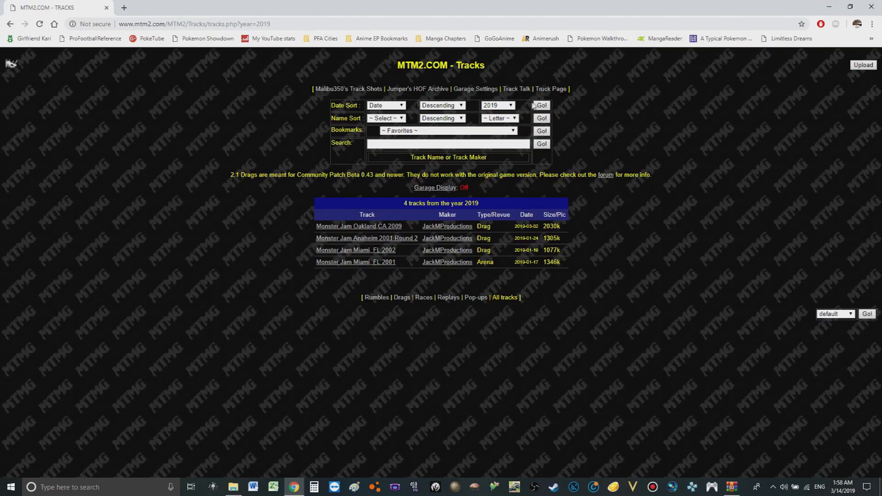
pyautogui.click(545, 89)
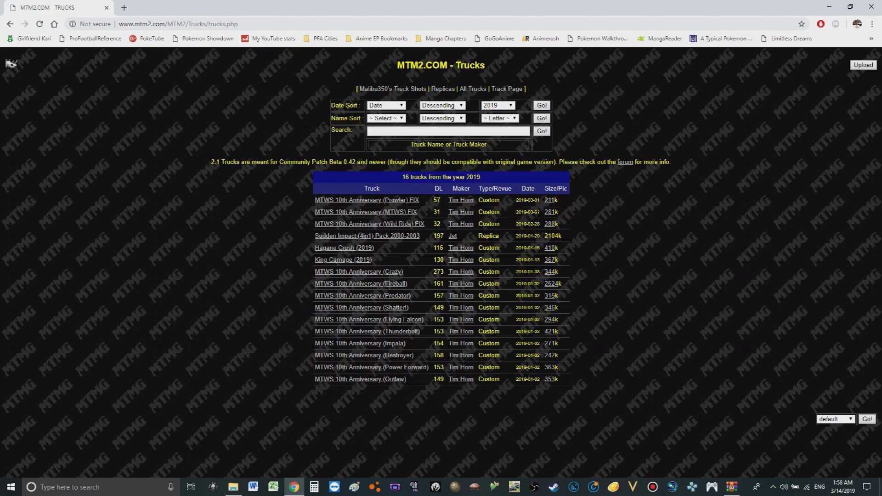
pyautogui.click(370, 201)
# Filter the Tracks list to 2018 and download the MTWS 2018 Houston track.
pyautogui.click(498, 106)
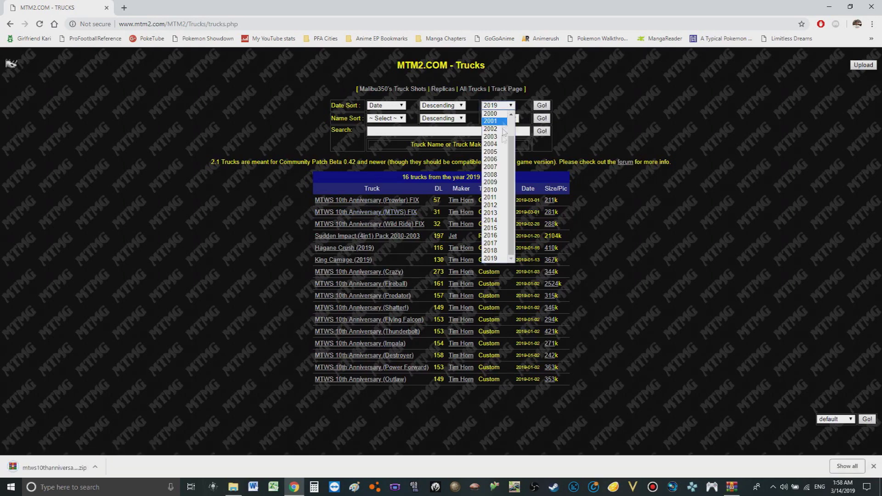
pyautogui.click(492, 251)
pyautogui.click(547, 105)
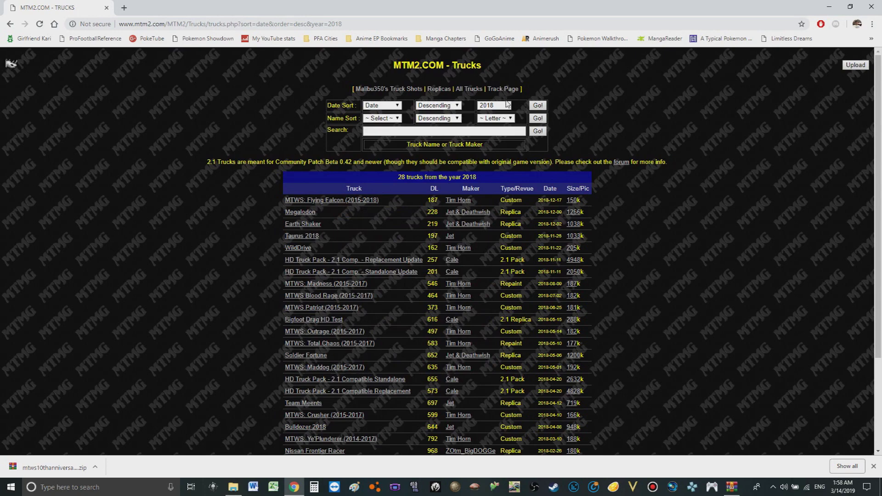
pyautogui.click(508, 90)
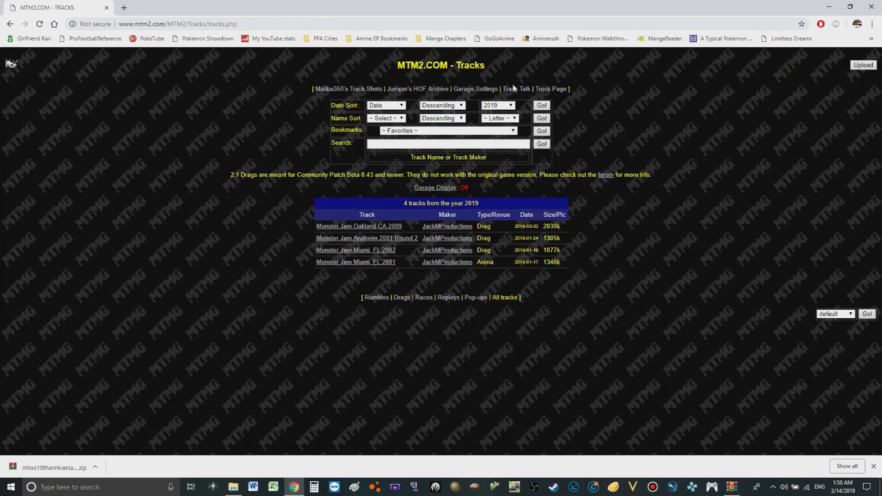
pyautogui.click(513, 106)
pyautogui.click(494, 121)
pyautogui.click(545, 106)
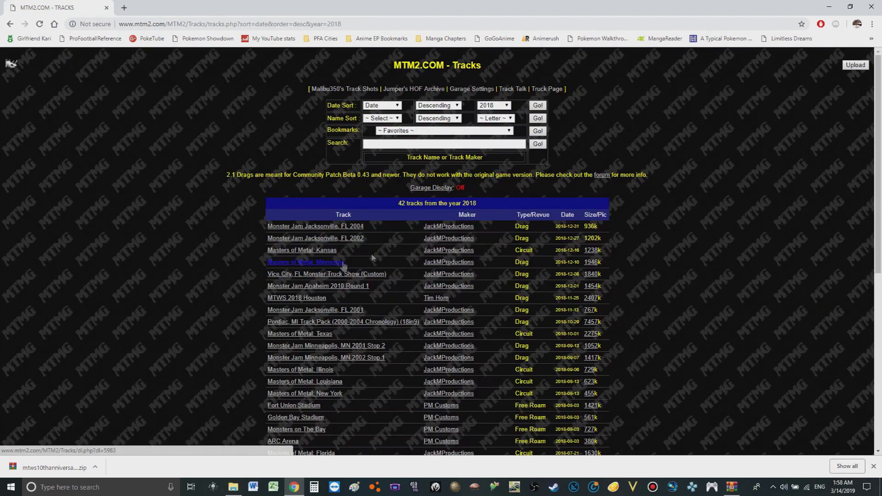
pyautogui.click(310, 299)
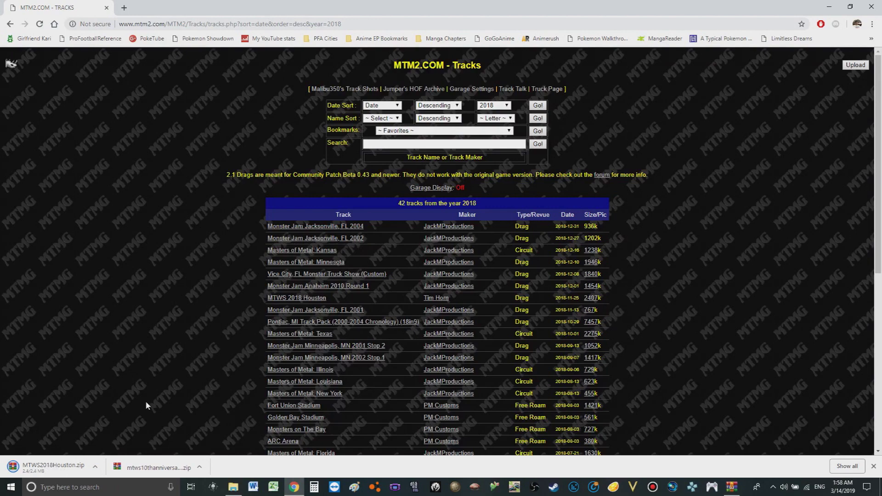
pyautogui.click(234, 487)
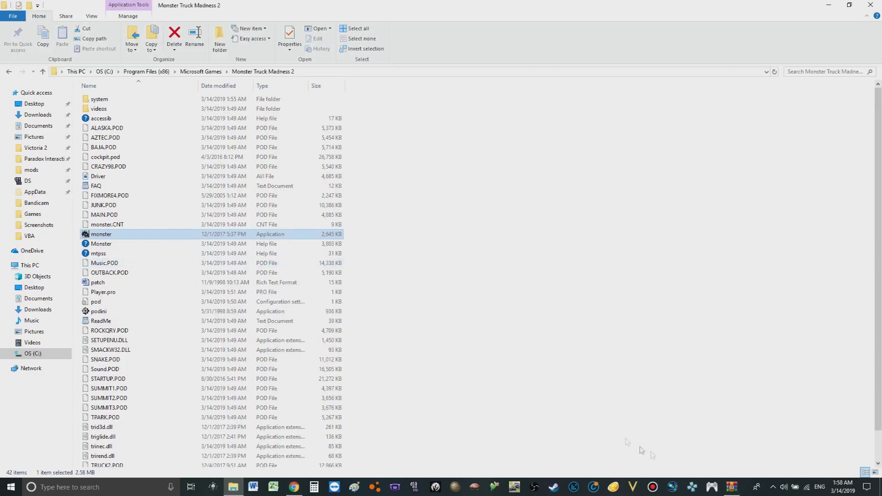
# Close the Community Patch archive, open the truck and Houston zips, and copy MTWS10thAnniversary.pod into the game folder.
pyautogui.click(732, 487)
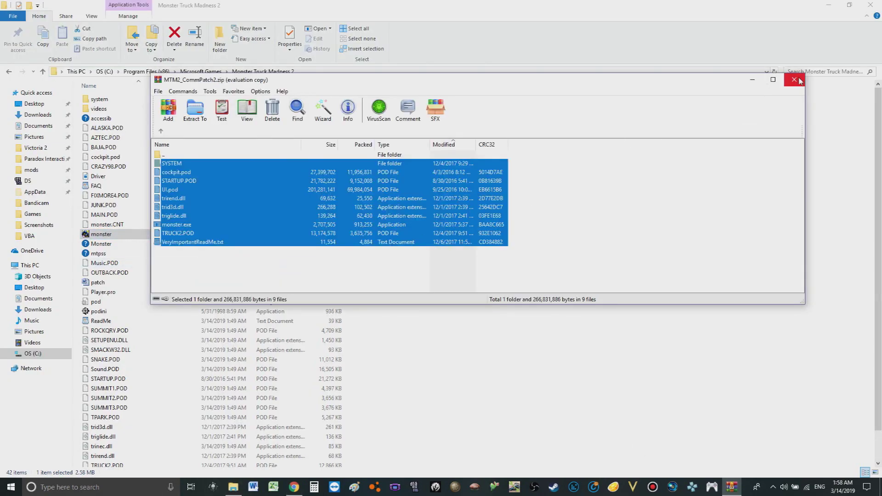
pyautogui.click(794, 80)
pyautogui.click(297, 487)
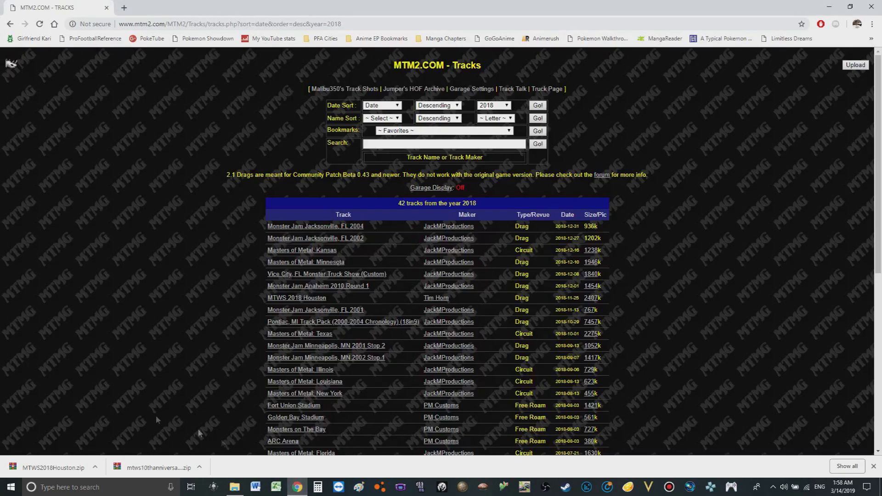
pyautogui.click(84, 468)
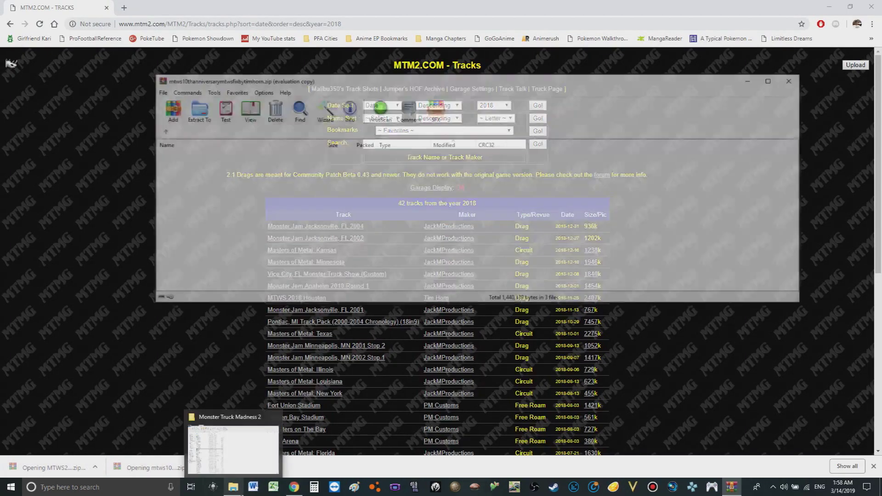
pyautogui.click(234, 487)
pyautogui.moveTo(731, 485)
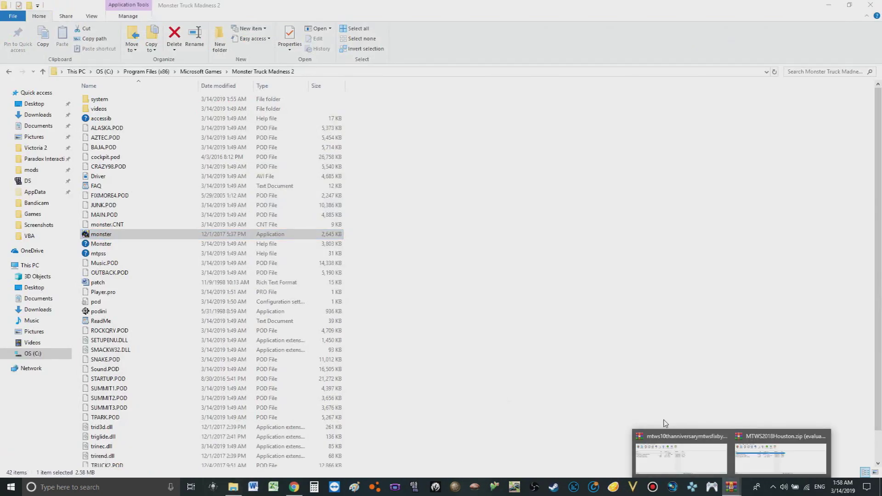
pyautogui.click(674, 460)
pyautogui.moveTo(277, 171); pyautogui.dragTo(734, 433)
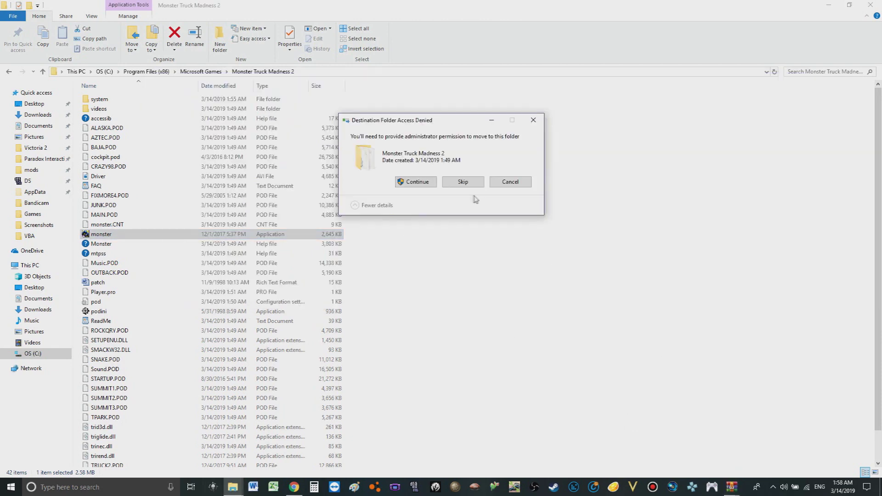
pyautogui.click(428, 182)
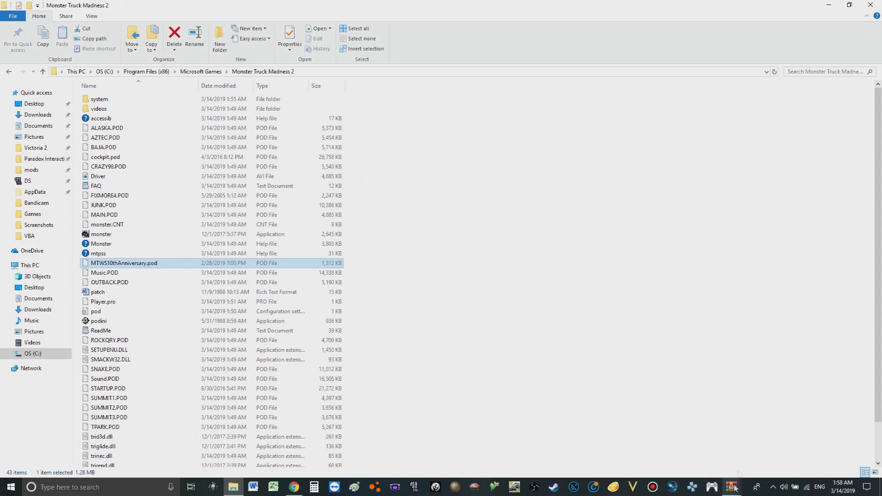
# Move MTWS2018HOUSTON.POD into the game folder with admin permission and close WinRAR.
pyautogui.click(735, 488)
pyautogui.click(748, 462)
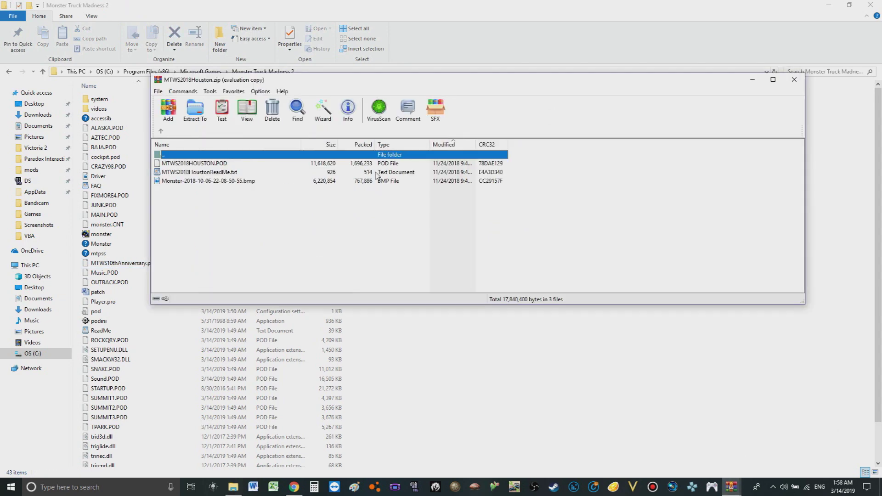
pyautogui.moveTo(373, 167); pyautogui.dragTo(480, 370)
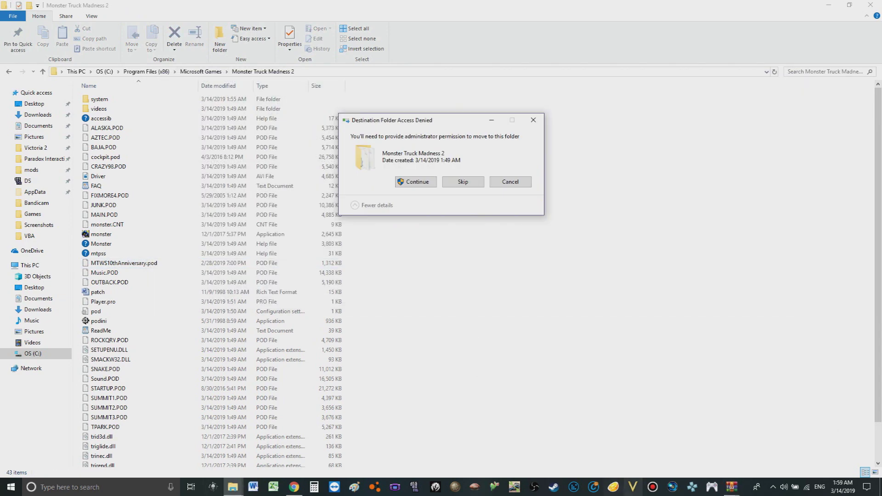
pyautogui.click(406, 182)
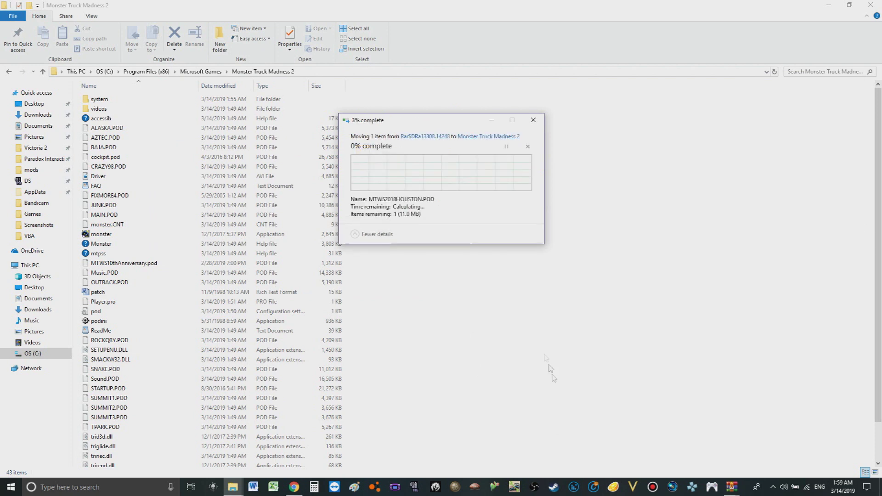
pyautogui.rightClick(735, 488)
pyautogui.rightClick(732, 488)
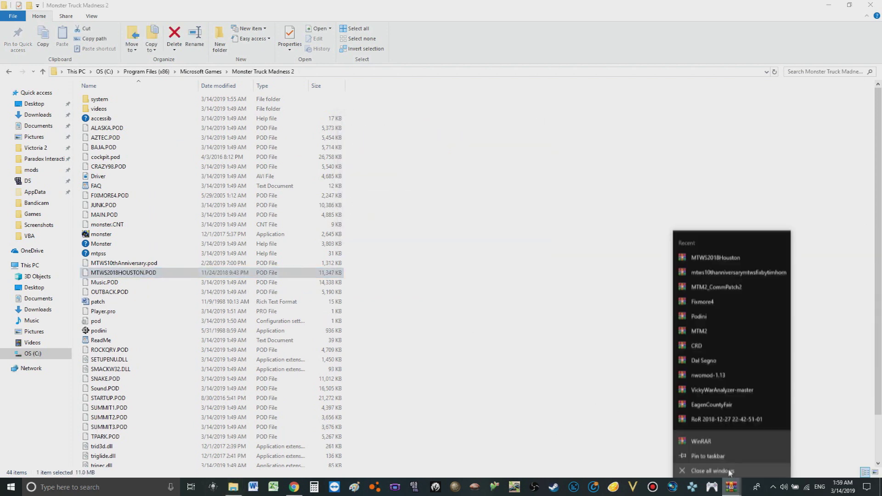
pyautogui.click(728, 473)
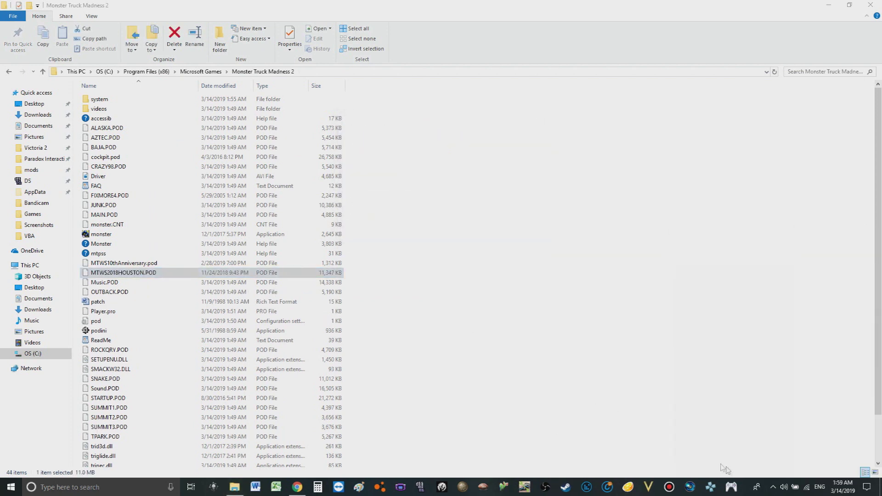
pyautogui.doubleClick(255, 332)
# Tick MTWS10thAnniversary.pod and MTWS2018HOUSTON.POD in Podini, confirm, and start the game.
pyautogui.scroll(-3, 420, 226)
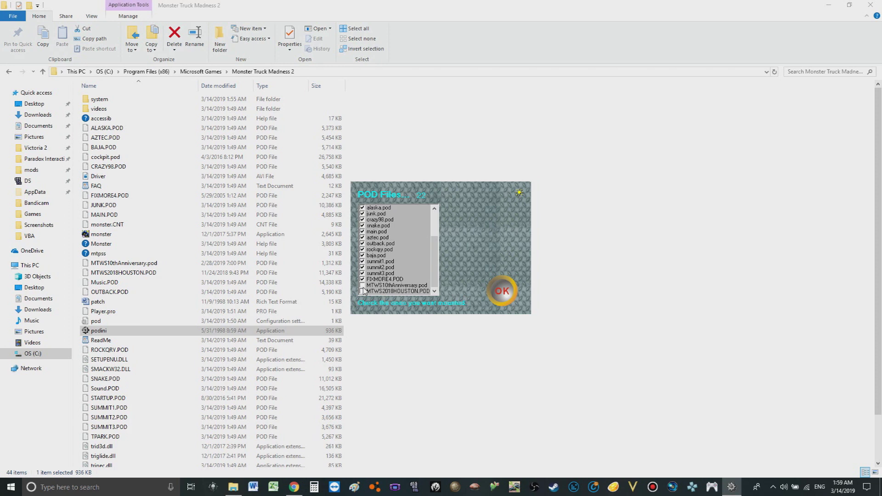
pyautogui.click(363, 288)
pyautogui.click(362, 292)
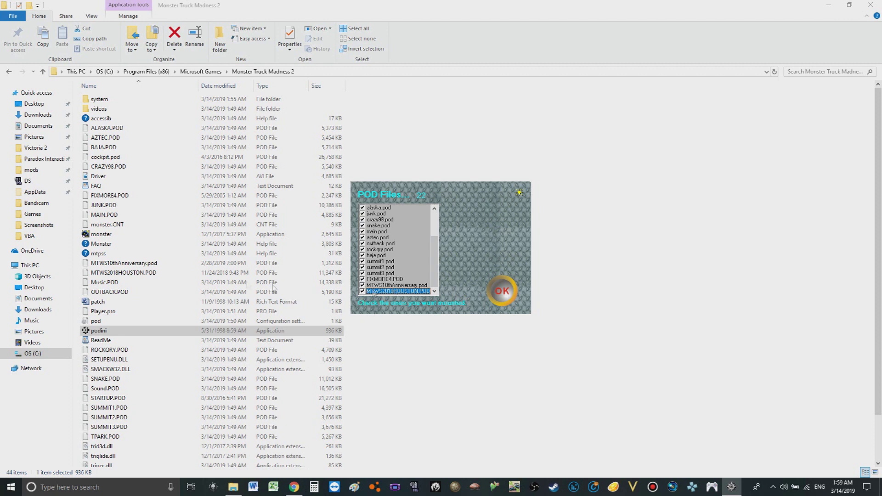
pyautogui.click(501, 291)
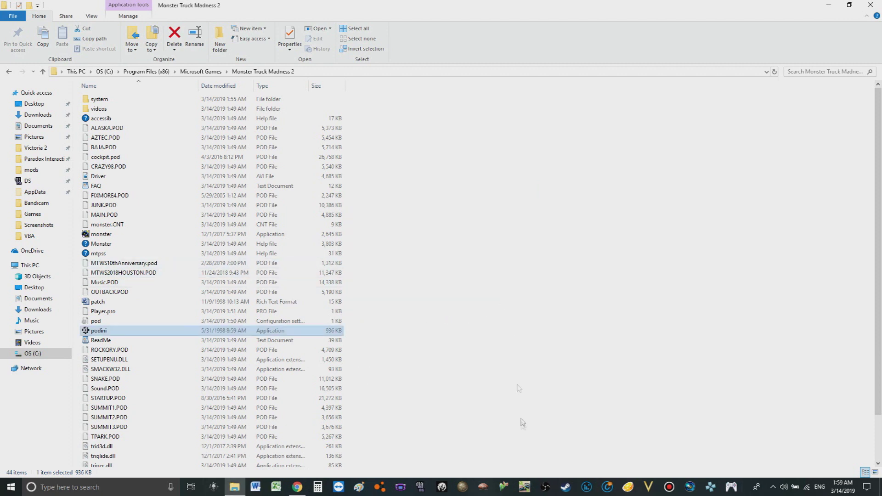
pyautogui.doubleClick(109, 234)
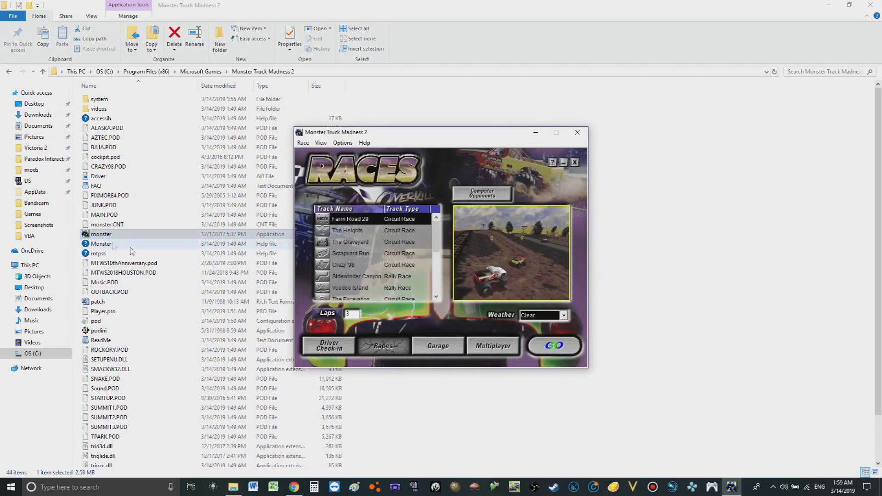
# Select the (FS) MTWS 2018 Houston track from the Races list.
pyautogui.click(437, 249)
pyautogui.moveTo(437, 248); pyautogui.dragTo(437, 278)
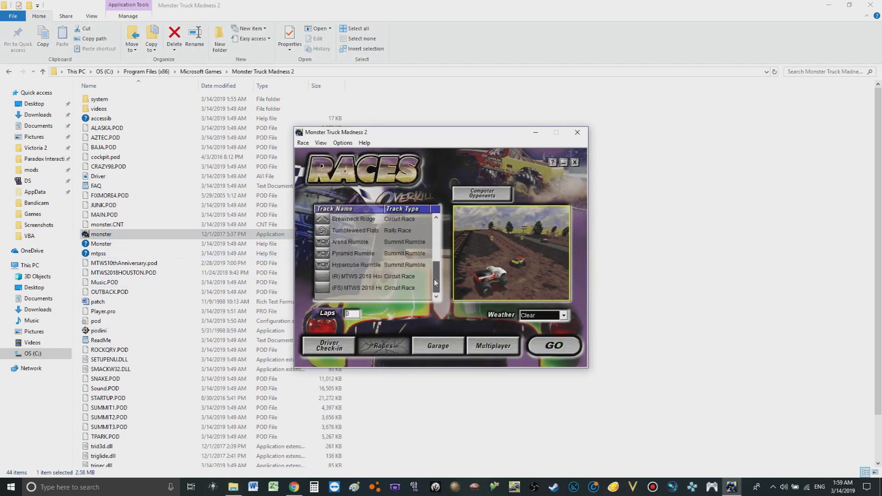
pyautogui.click(367, 288)
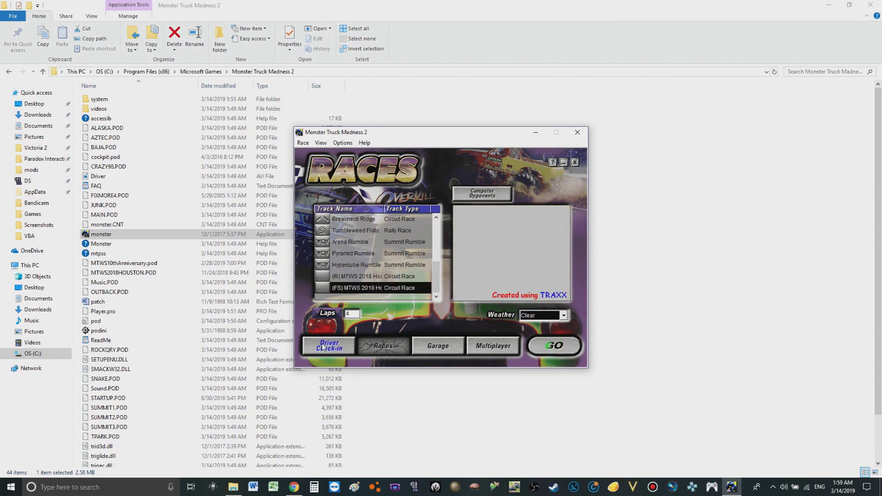
# Choose the MTWS 10th Anniversary truck in Driver Check-in, then start the race.
pyautogui.click(322, 348)
pyautogui.click(487, 228)
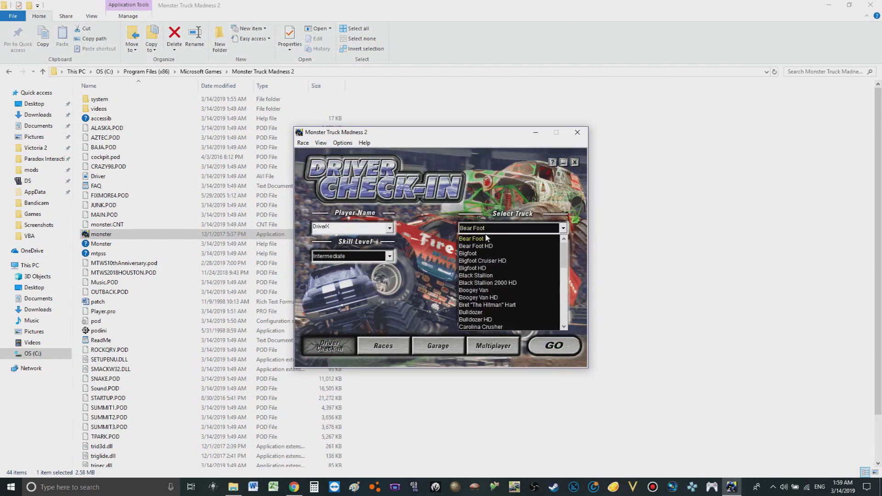
pyautogui.press('Down')
pyautogui.press('Down')
pyautogui.press('Down')
pyautogui.press('Down')
pyautogui.press('Down')
pyautogui.press('Down')
pyautogui.press('Down')
pyautogui.press('Down')
pyautogui.press('Down')
pyautogui.press('Down')
pyautogui.press('Down')
pyautogui.press('Down')
pyautogui.press('Down')
pyautogui.press('Down')
pyautogui.press('Down')
pyautogui.press('Down')
pyautogui.press('Down')
pyautogui.press('Down')
pyautogui.press('Down')
pyautogui.press('Down')
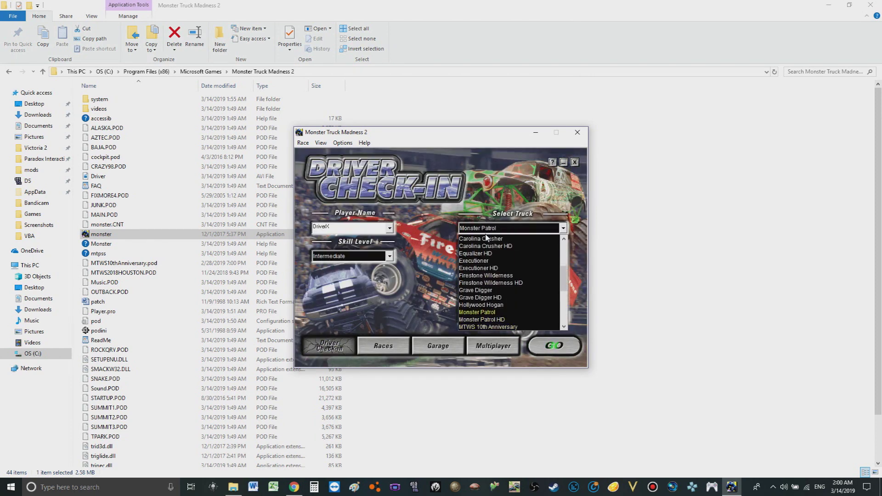
pyautogui.press('Down')
pyautogui.press('Down')
pyautogui.press('Down')
pyautogui.press('Return')
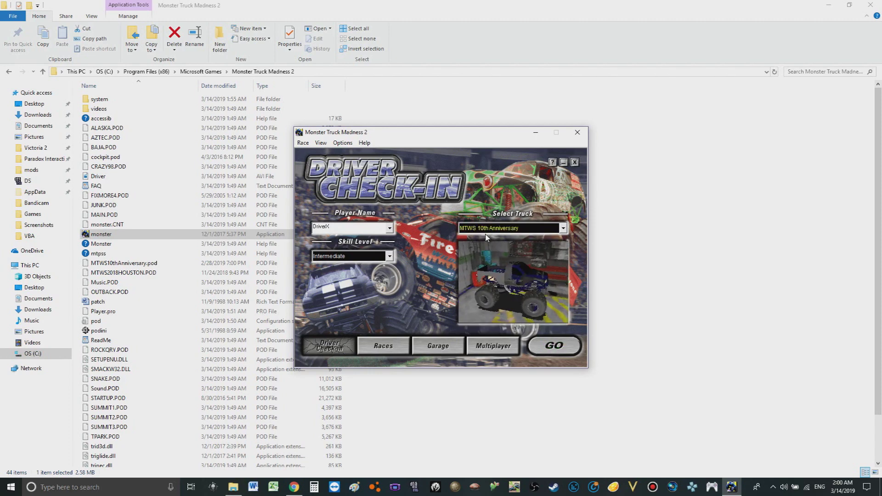
pyautogui.click(372, 347)
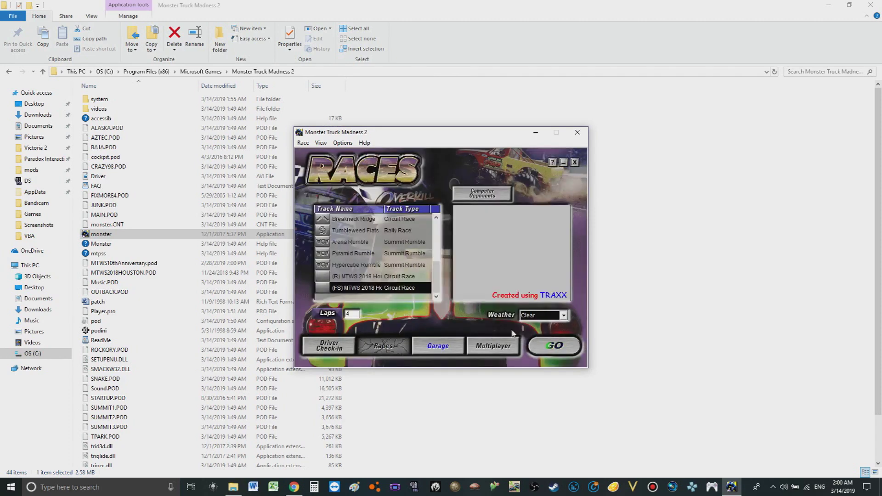
pyautogui.click(542, 342)
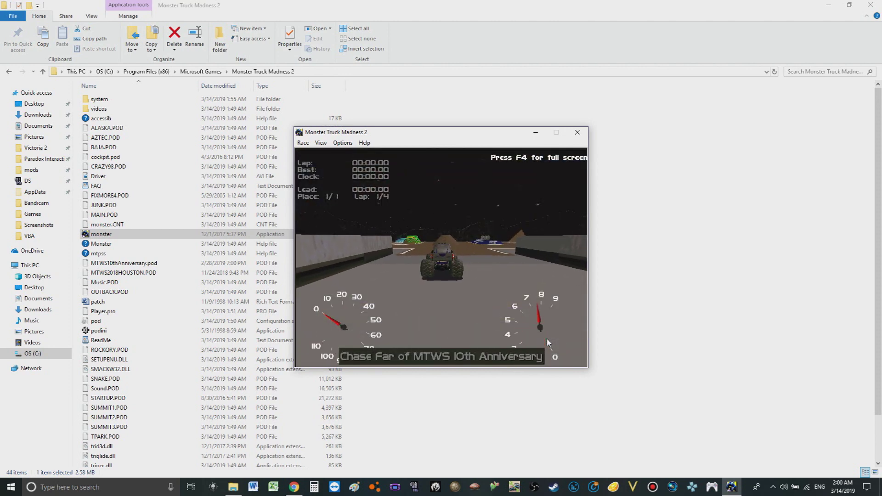
# Accelerate and steer around the Houston arena course, passing the other trucks on lap 1 of 4.
pyautogui.press('Up')
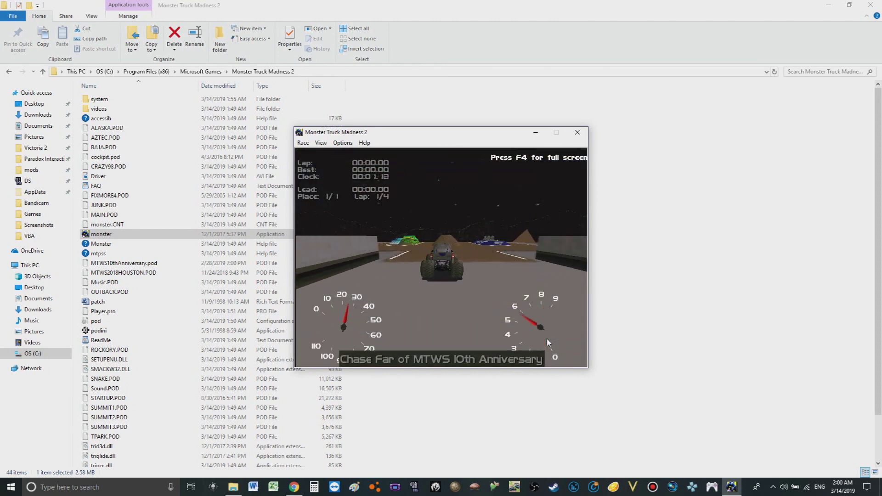
pyautogui.press('Up')
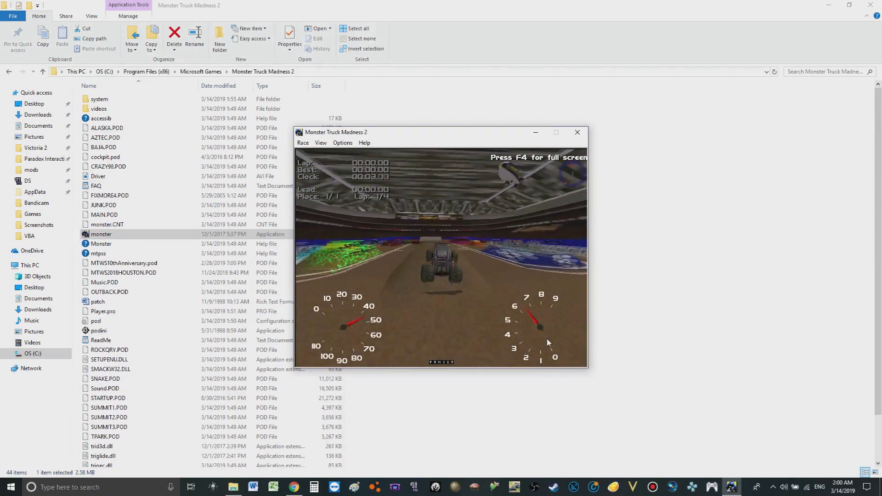
pyautogui.press('Up')
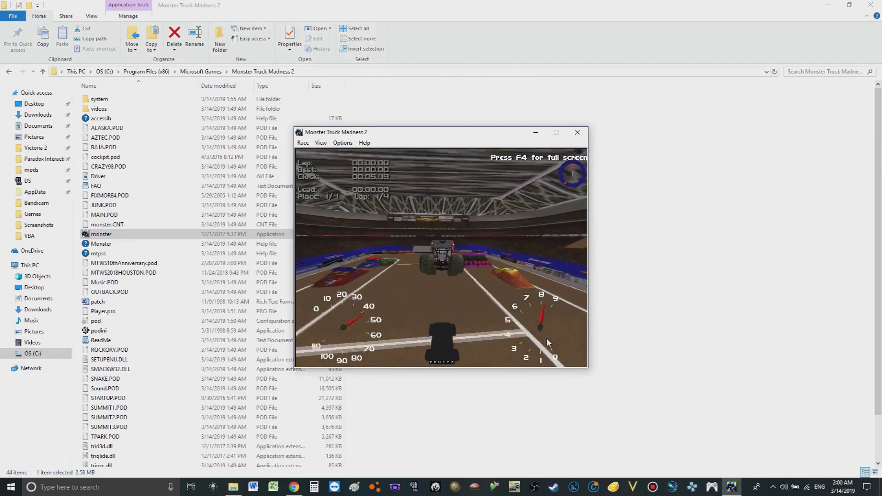
pyautogui.press('Up')
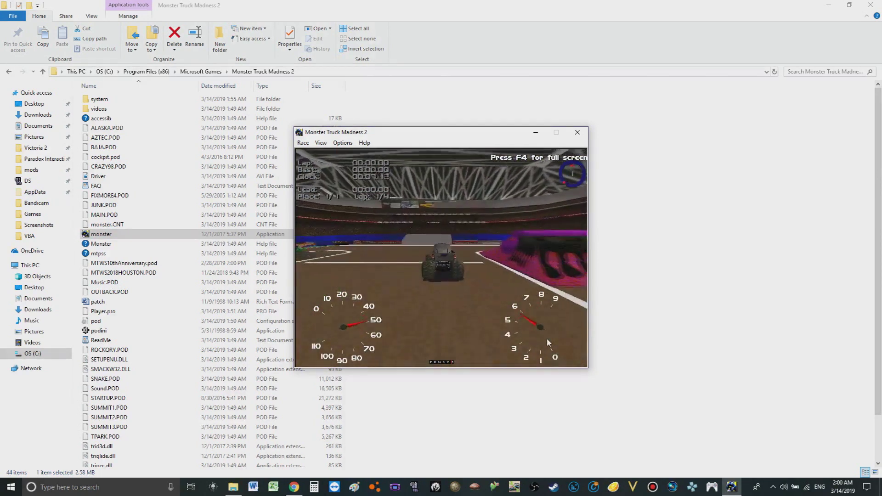
pyautogui.press('Up')
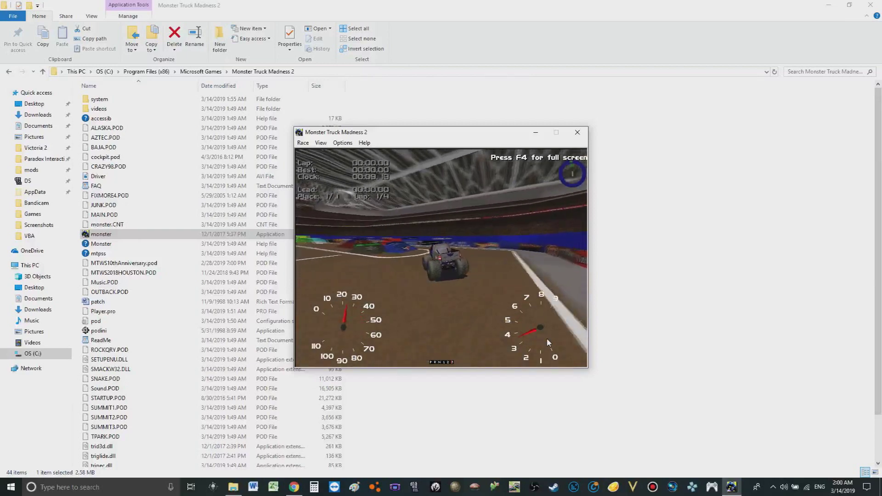
pyautogui.press('Up')
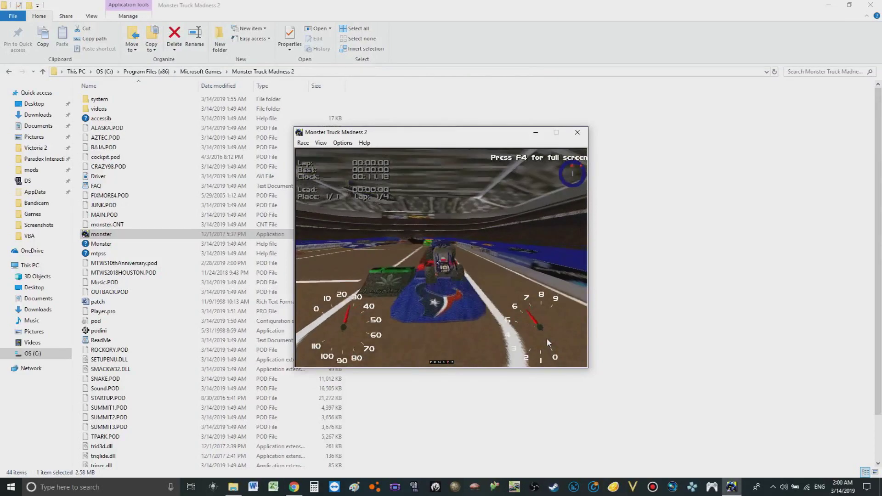
pyautogui.press('Up')
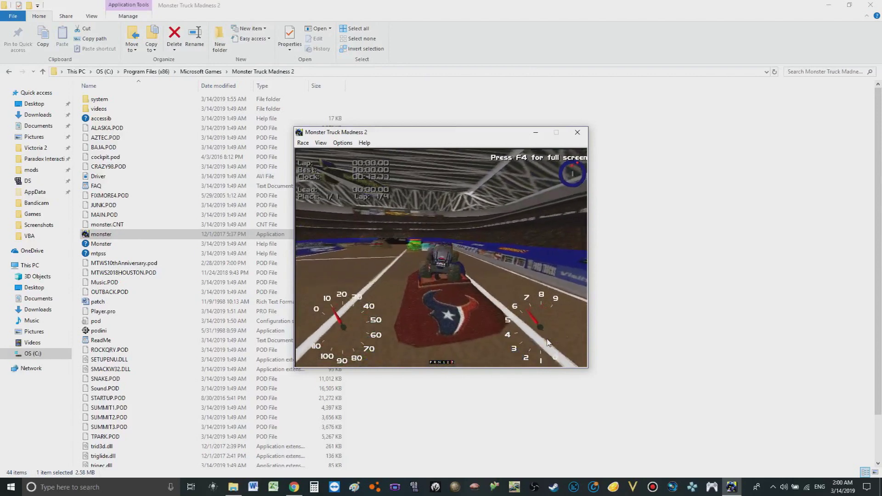
pyautogui.press('Up')
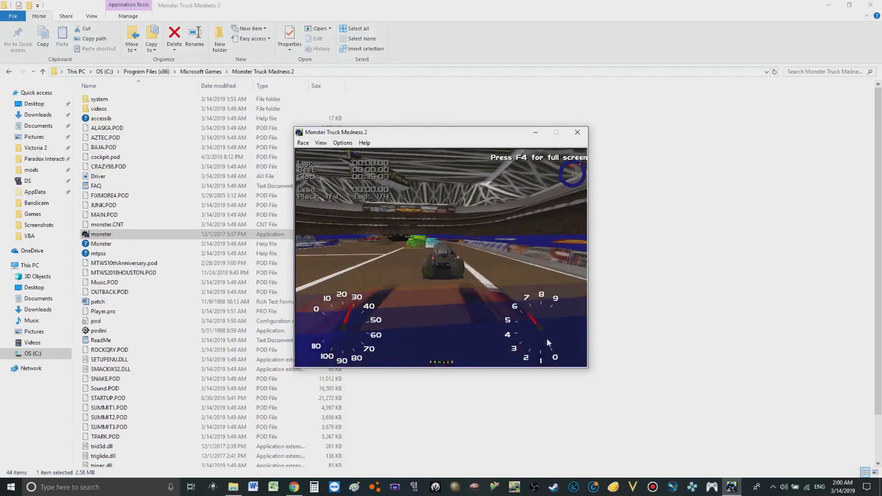
pyautogui.press('Up')
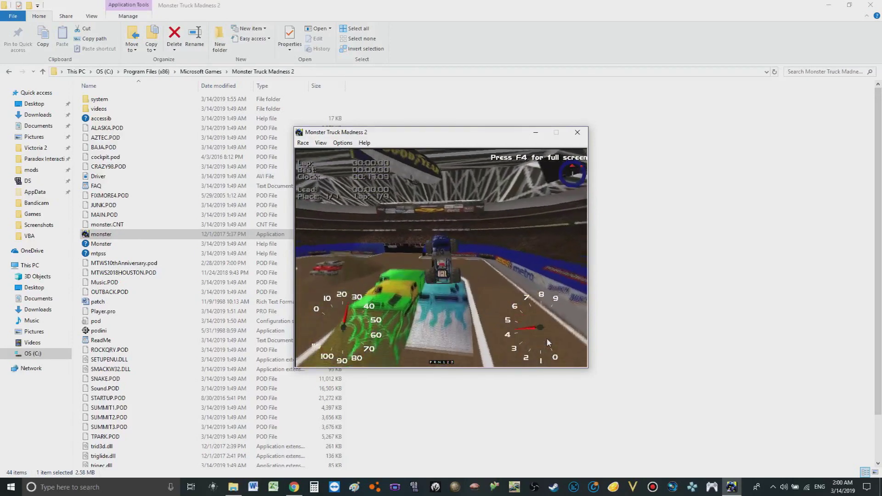
pyautogui.press('Up')
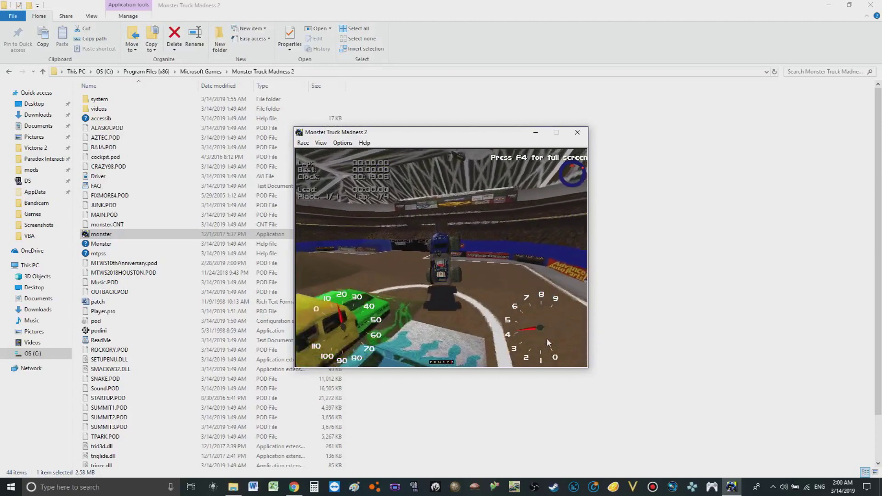